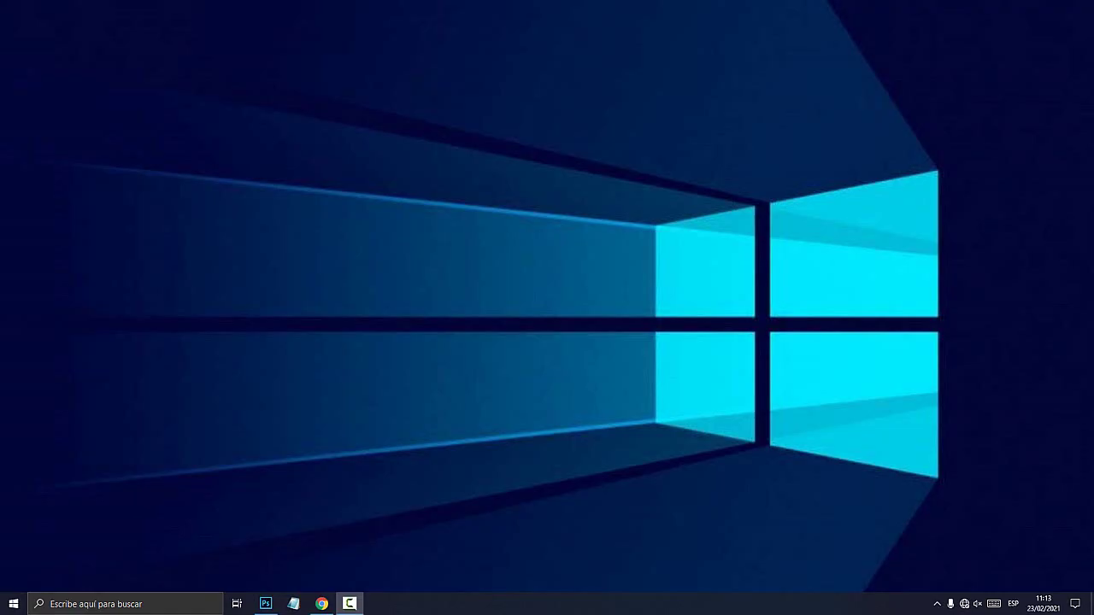
- Restore the Photoshop window showing the teclado.png keyboard diagram
click(266, 603)
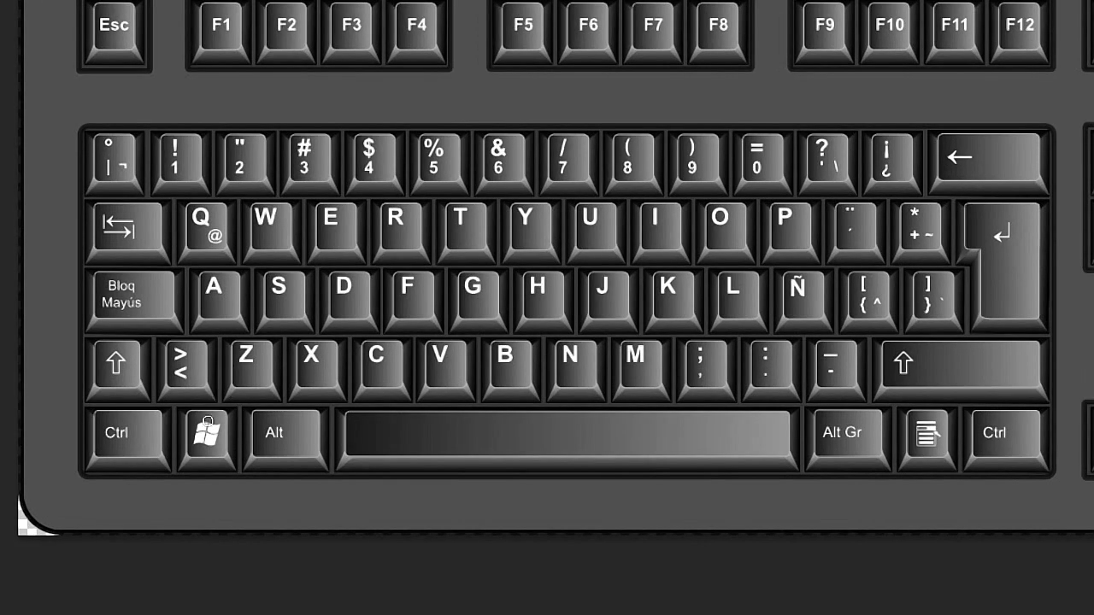
- Circle the Windows and R keys in red on the keyboard image, then open the Run dialog with Win+R
mouse_move(245, 405)
mouse_down()
mouse_move(215, 480)
mouse_move(240, 391)
mouse_up()
mouse_move(439, 210)
mouse_down()
mouse_move(374, 187)
mouse_move(441, 213)
mouse_up()
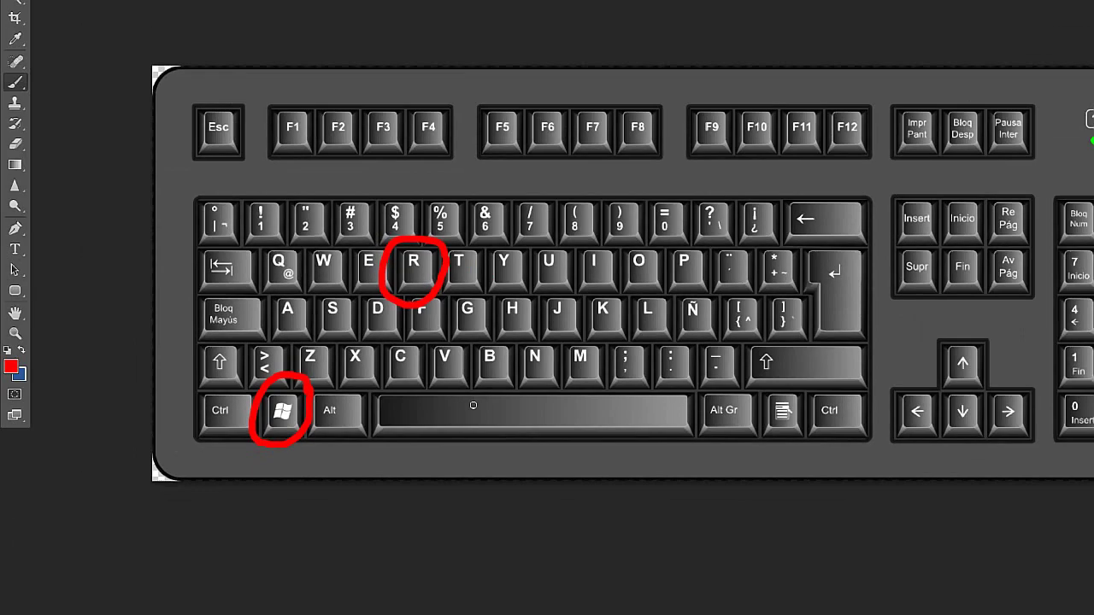
key(super+r)
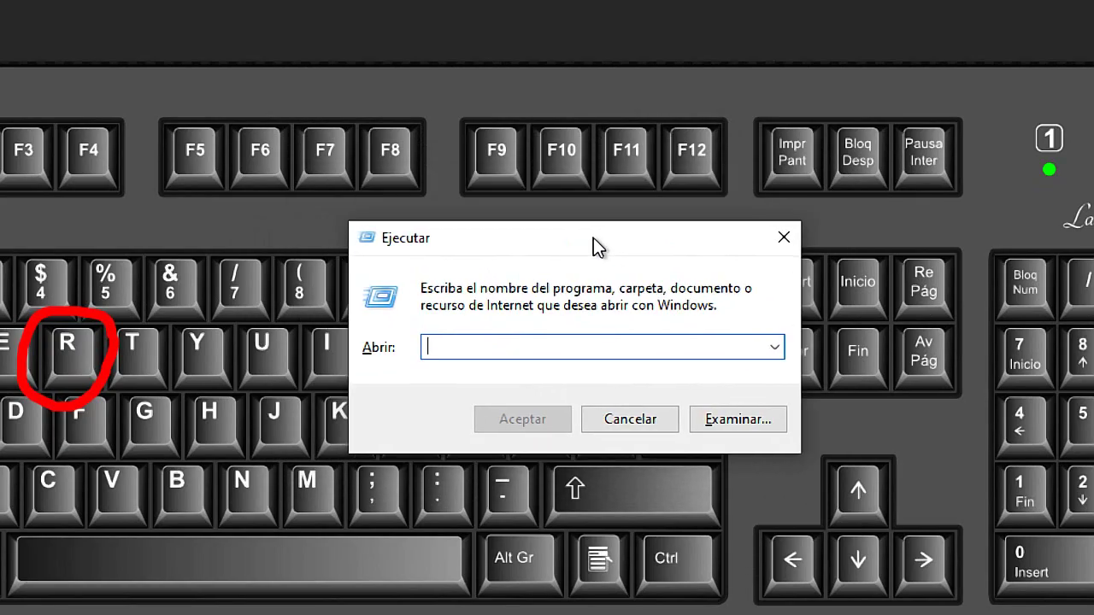
drag(575, 196, 561, 210)
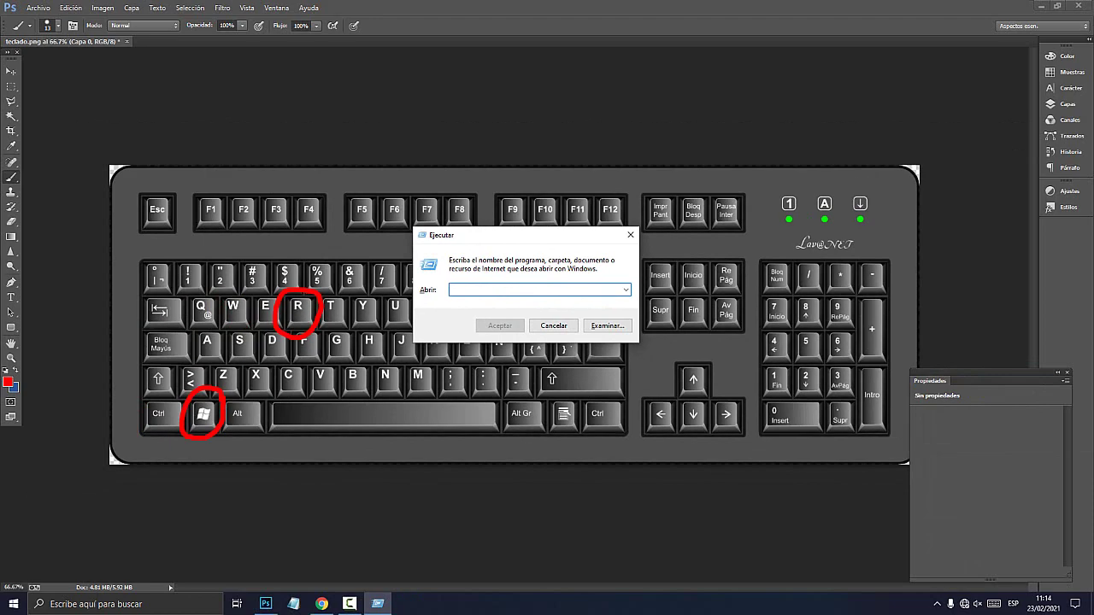
- Write 'windows + r' and 'excel -safe' in a new Notepad note
click(293, 604)
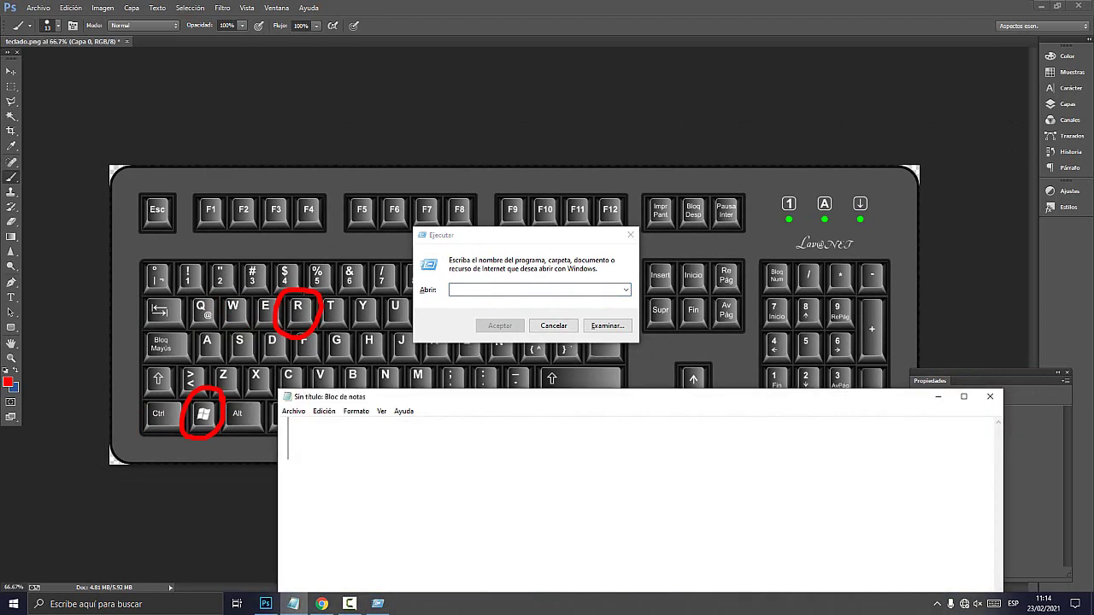
text(windows + r)
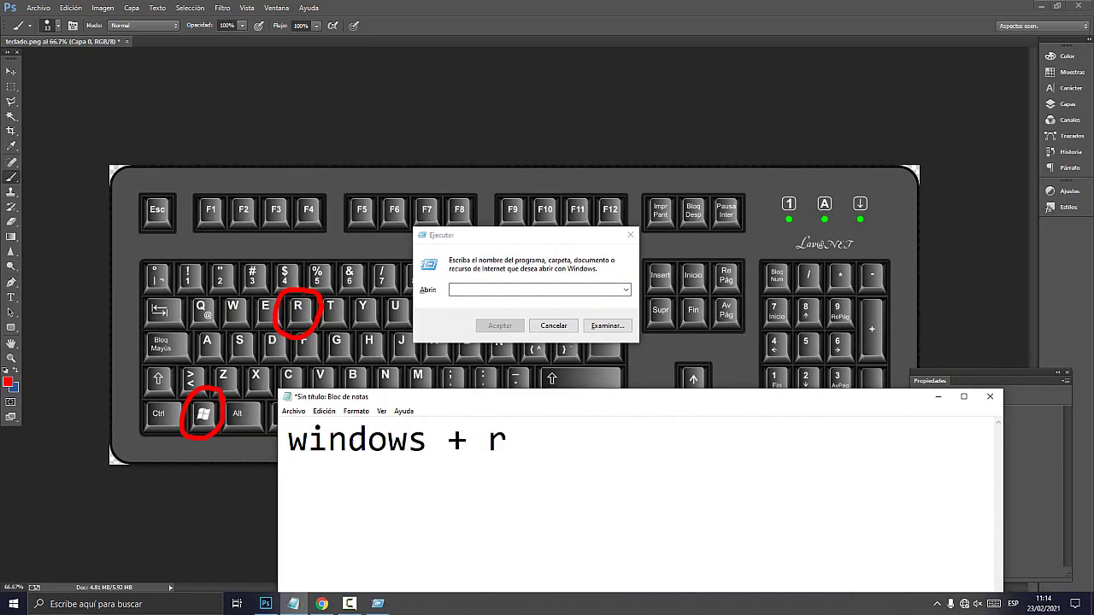
key(super+r)
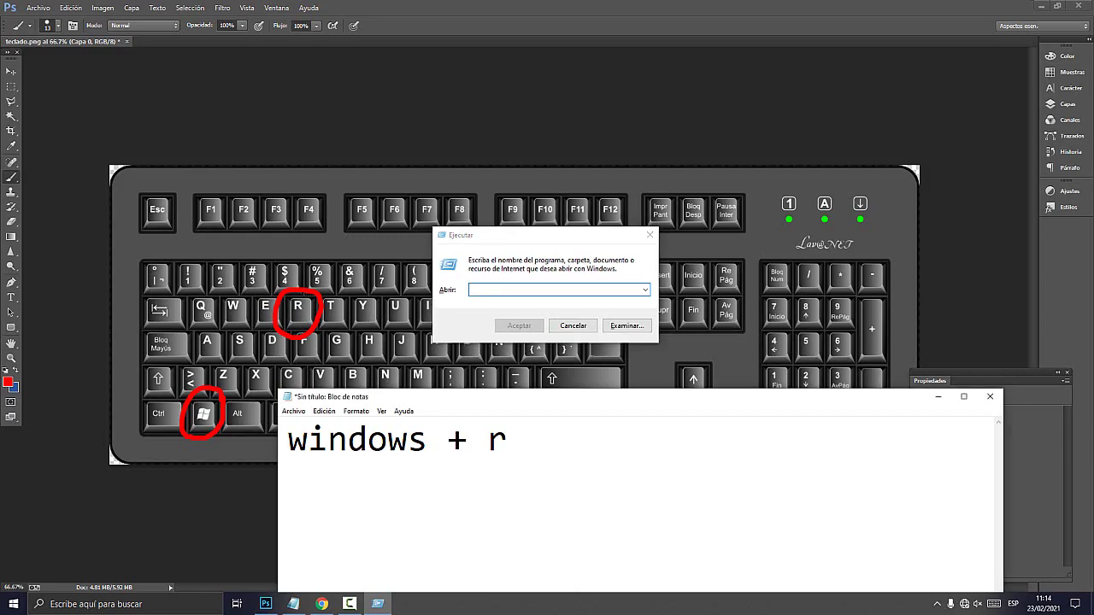
key(alt+Tab)
text(    excel)
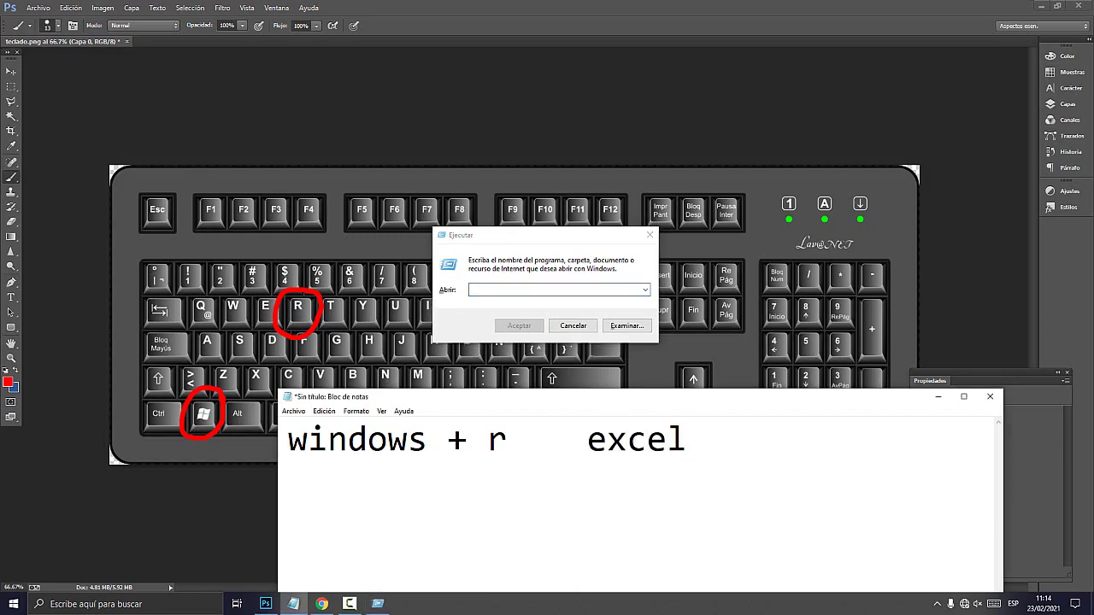
text( -)
text(safe)
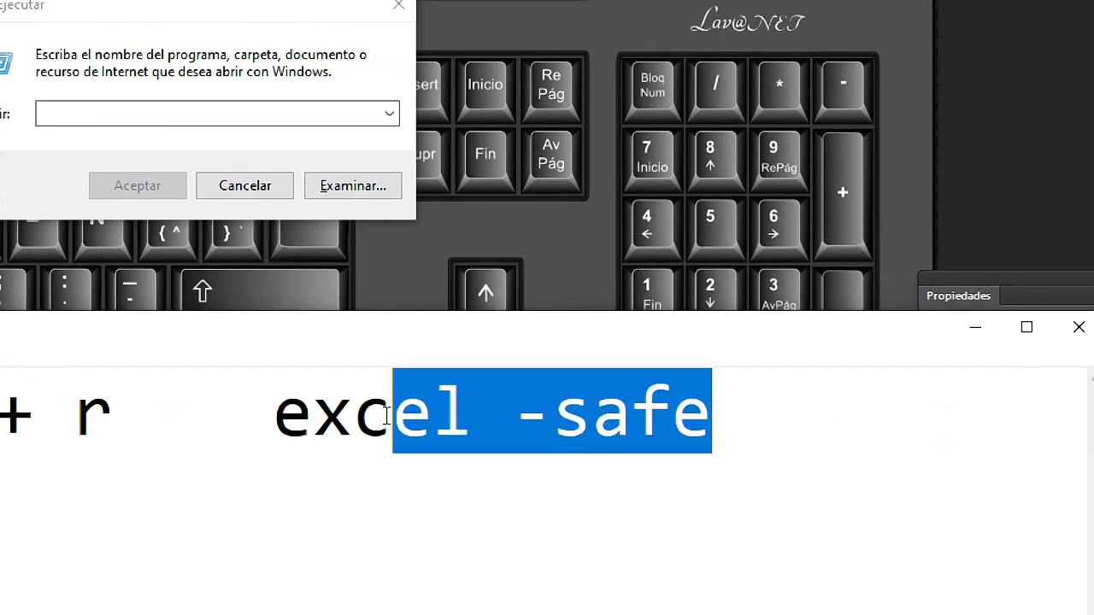
- Select the whole 'excel -safe' command in the note and copy it with Copiar
drag(726, 427, 307, 414)
key(ctrl+c)
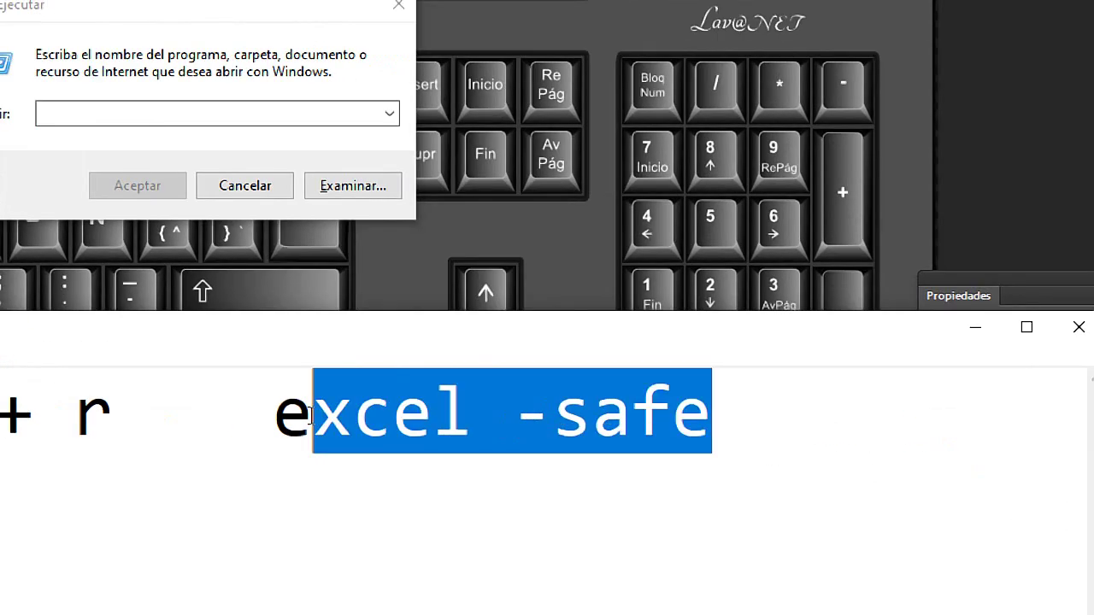
click(689, 402)
drag(718, 414, 513, 415)
click(552, 414)
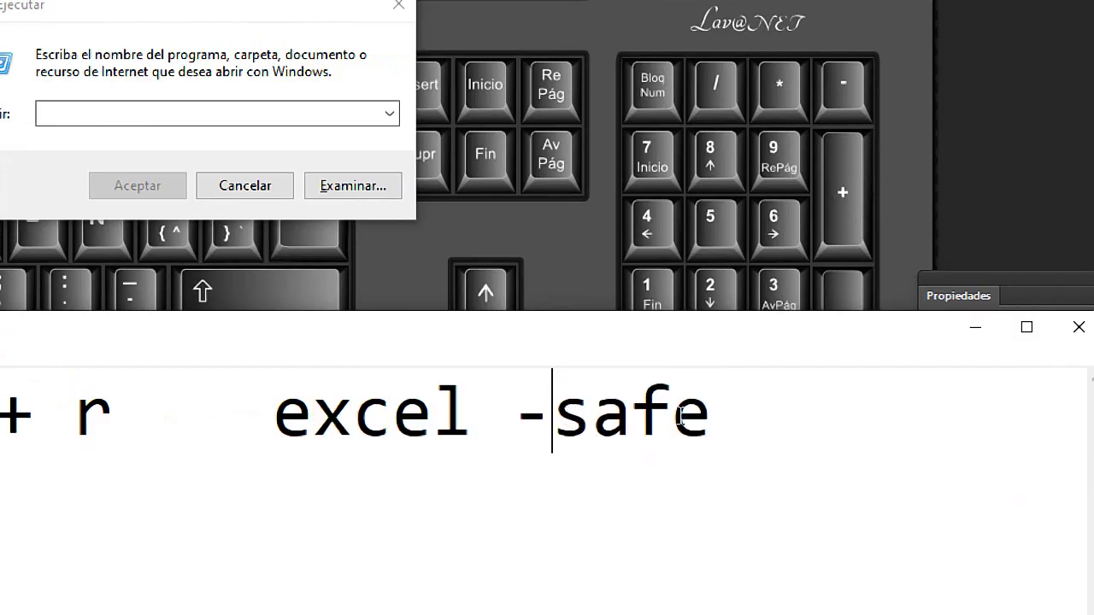
drag(718, 415, 513, 415)
click(353, 414)
drag(274, 415, 699, 414)
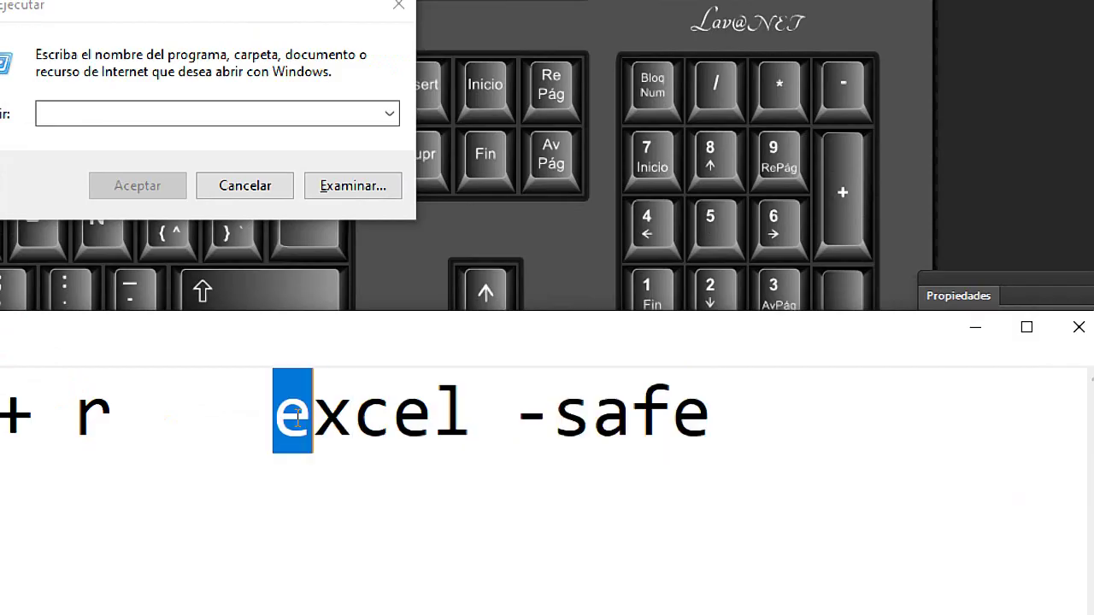
right_click(677, 409)
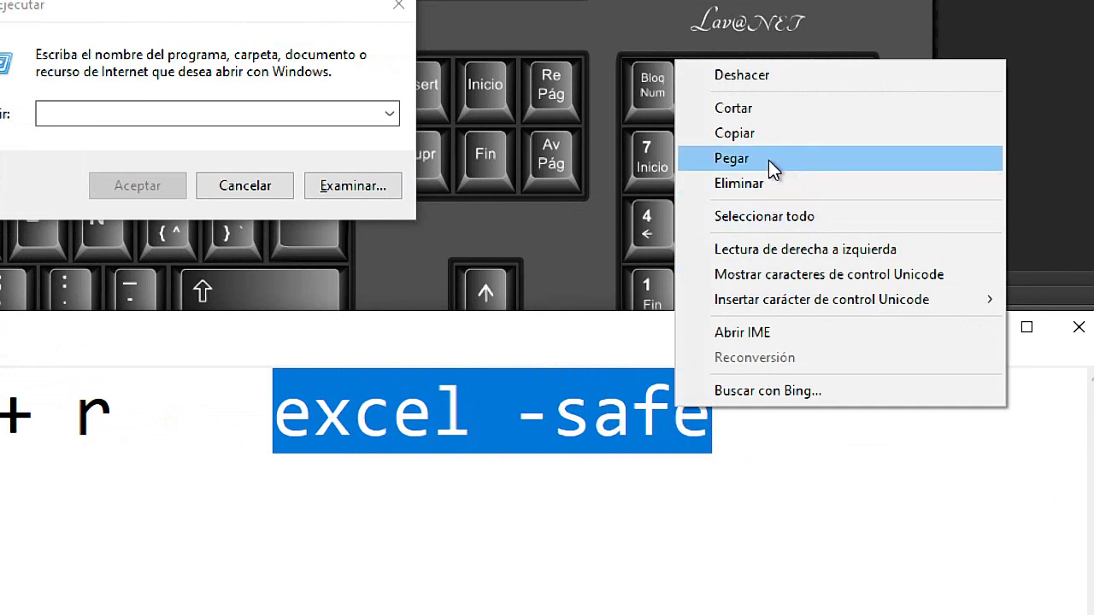
click(746, 137)
click(549, 205)
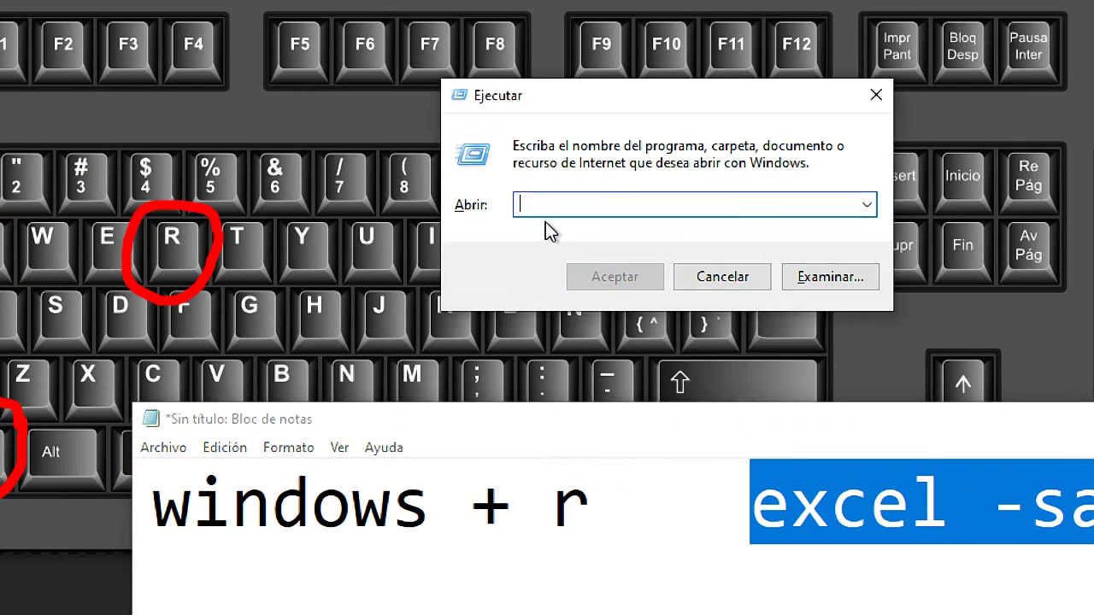
- Paste excel -safe into the Run dialog's Abrir field and confirm with Aceptar
drag(560, 97, 530, 186)
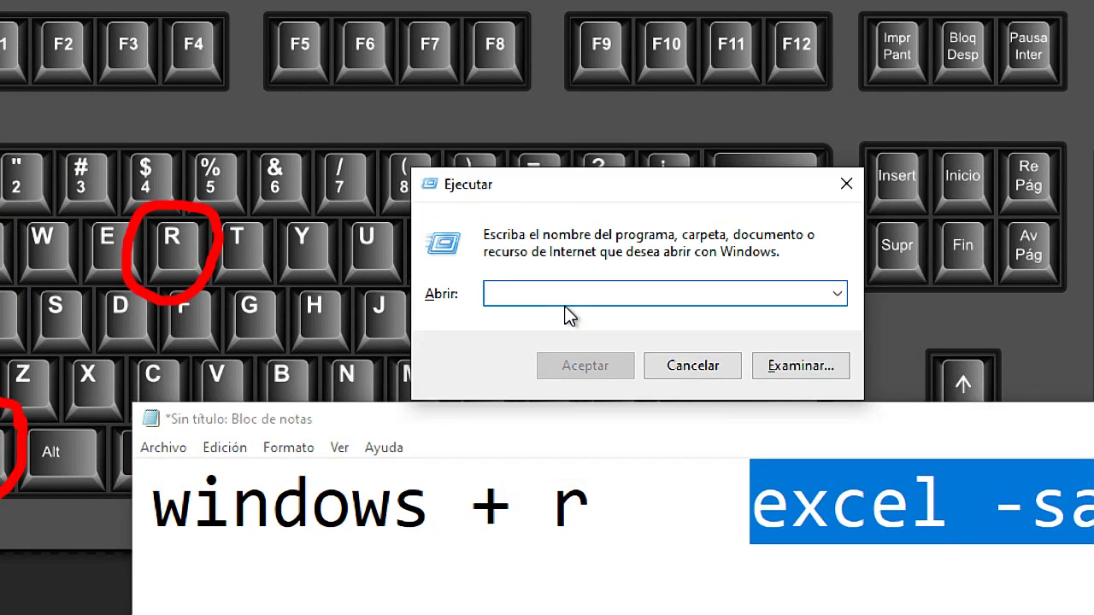
key(ctrl+v)
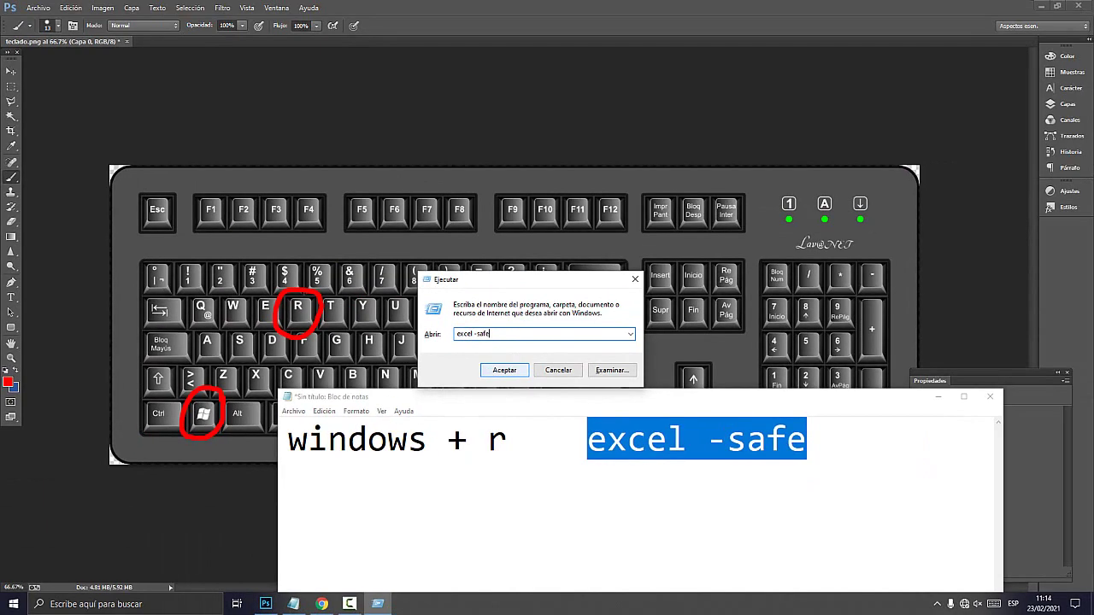
click(585, 365)
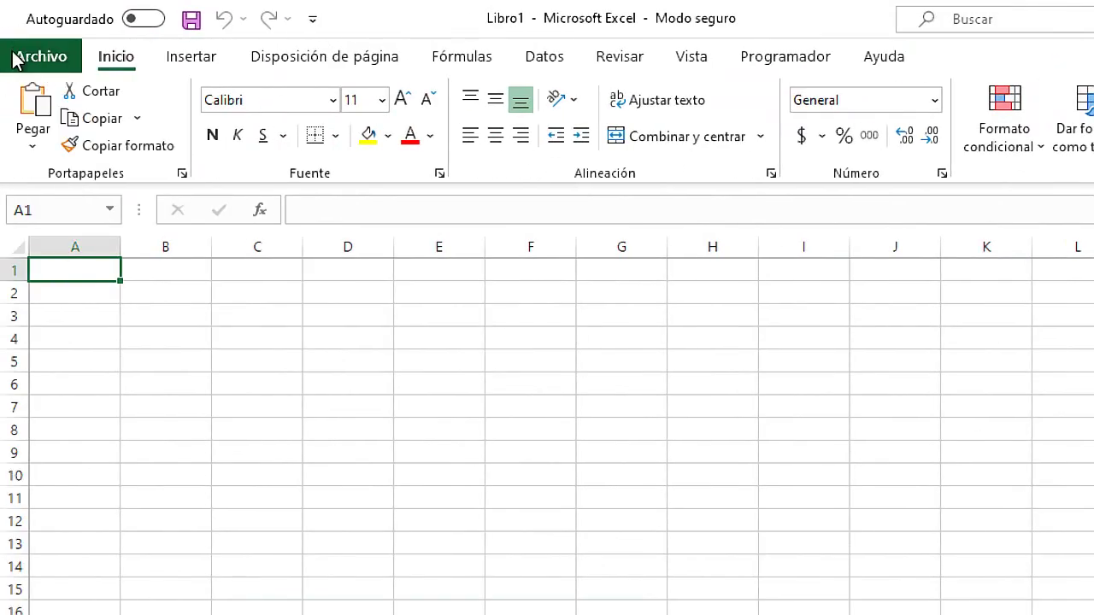
- From Archivo > Opciones > Complementos, open the Complementos de Excel manager with Ir
click(38, 56)
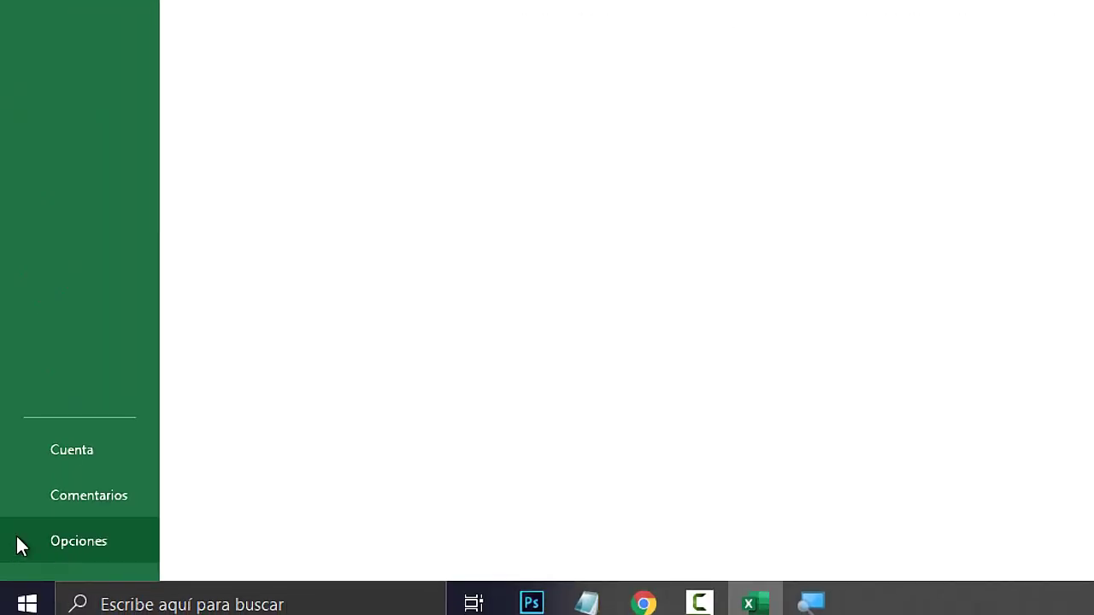
click(87, 538)
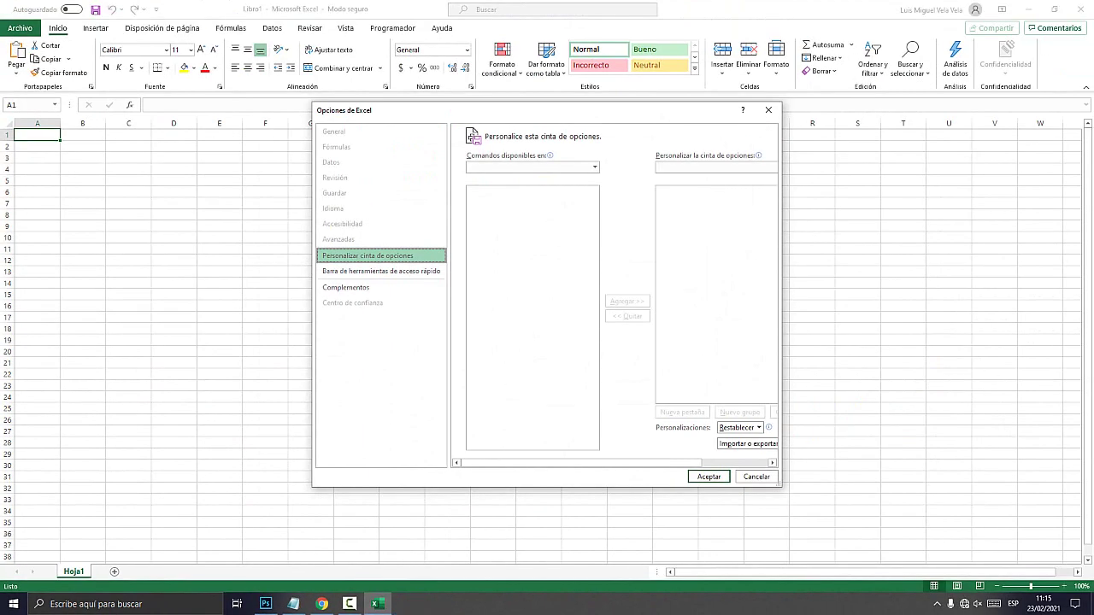
drag(537, 109, 495, 65)
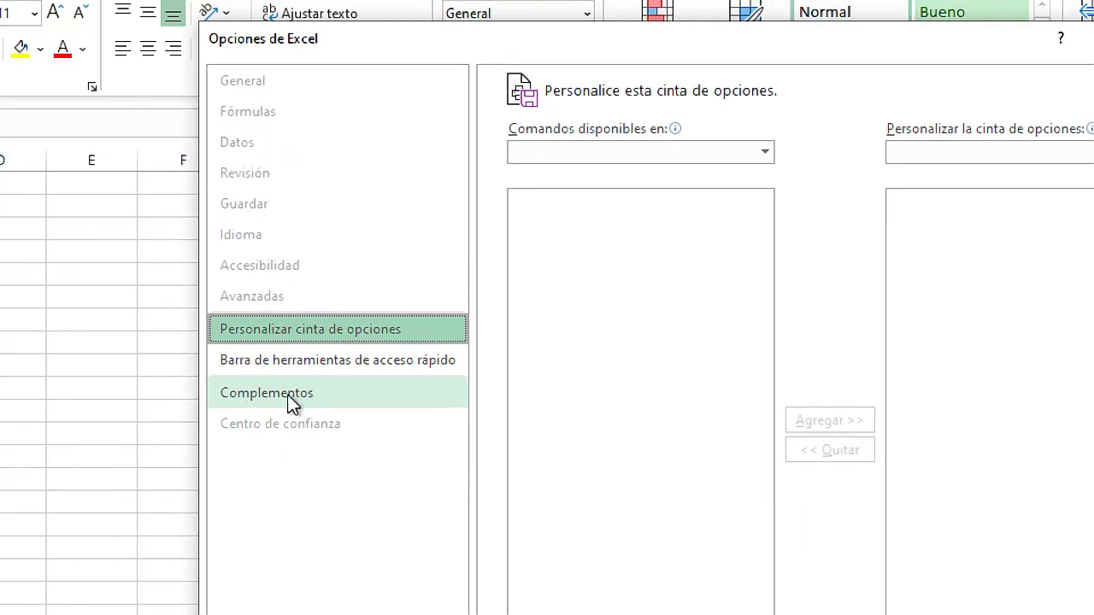
click(313, 393)
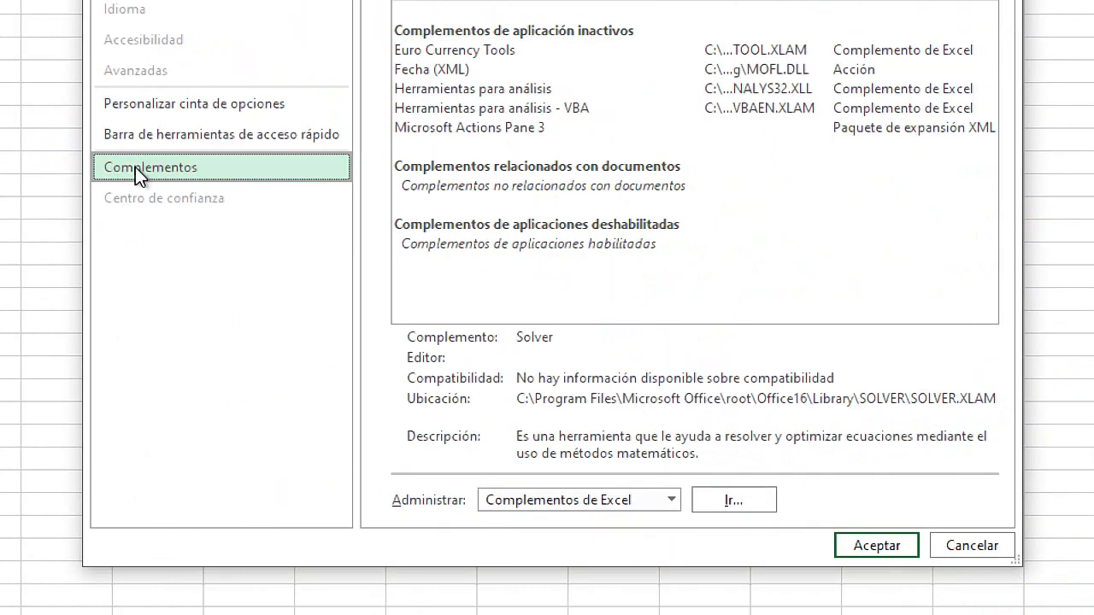
click(535, 502)
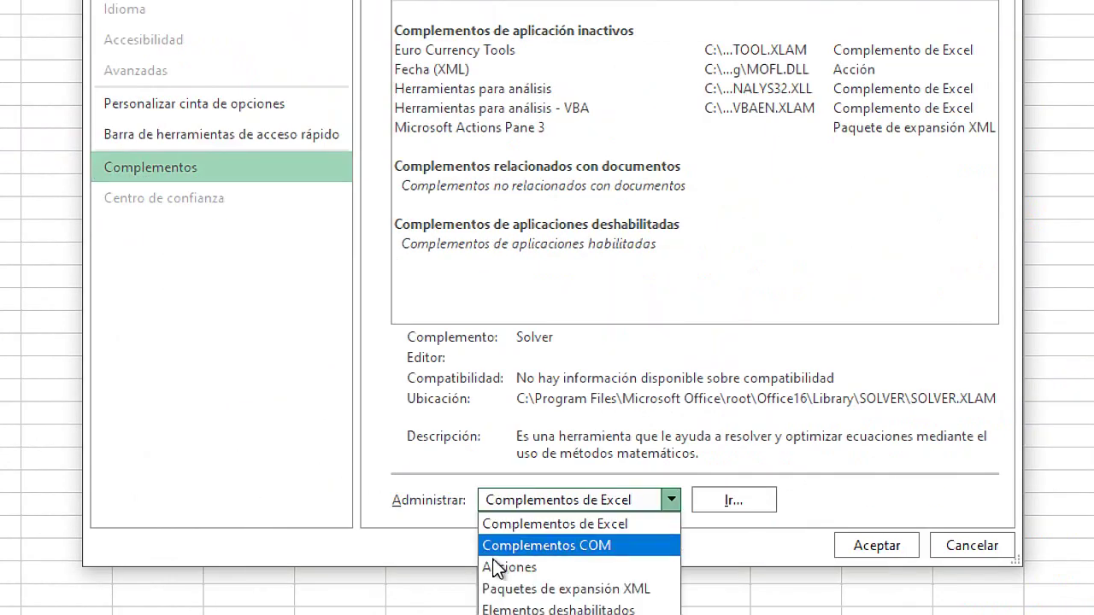
click(604, 523)
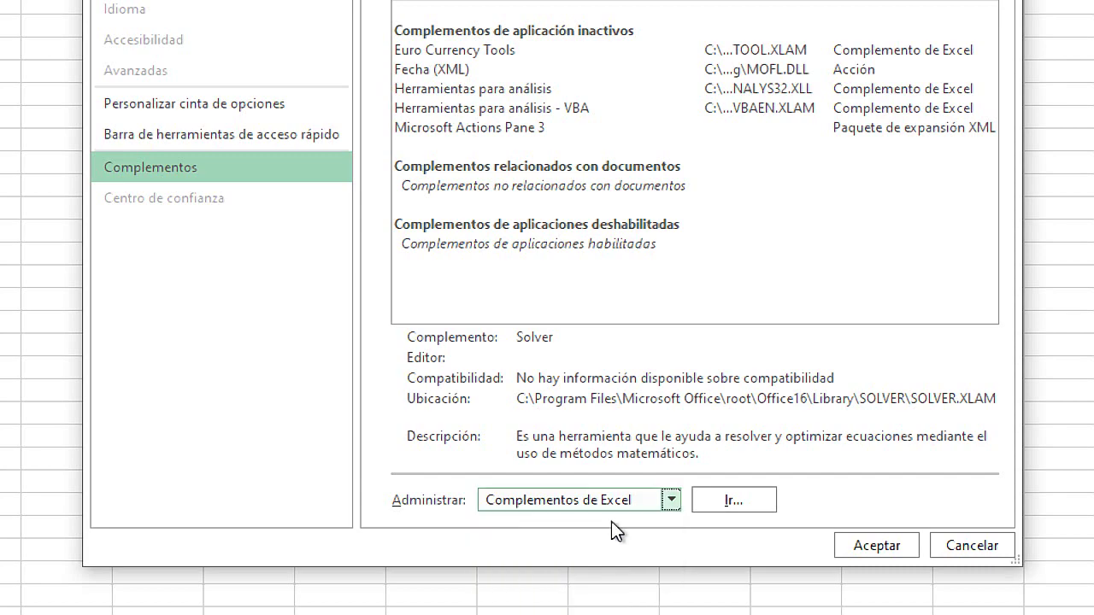
click(751, 499)
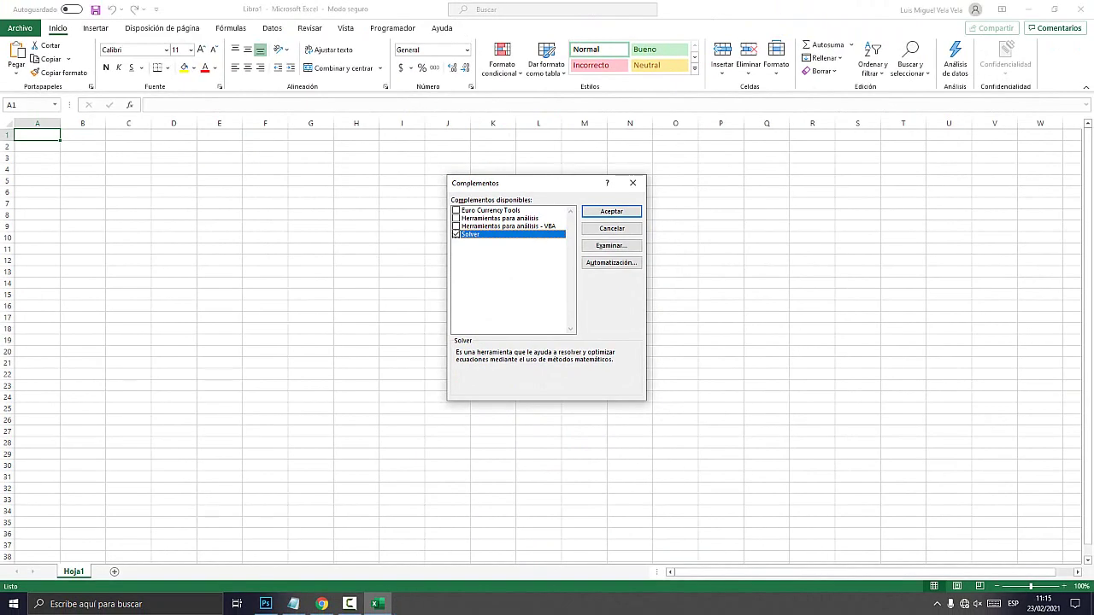
- Uncheck Solver in the Complementos dialog and confirm with Aceptar
drag(530, 183, 465, 128)
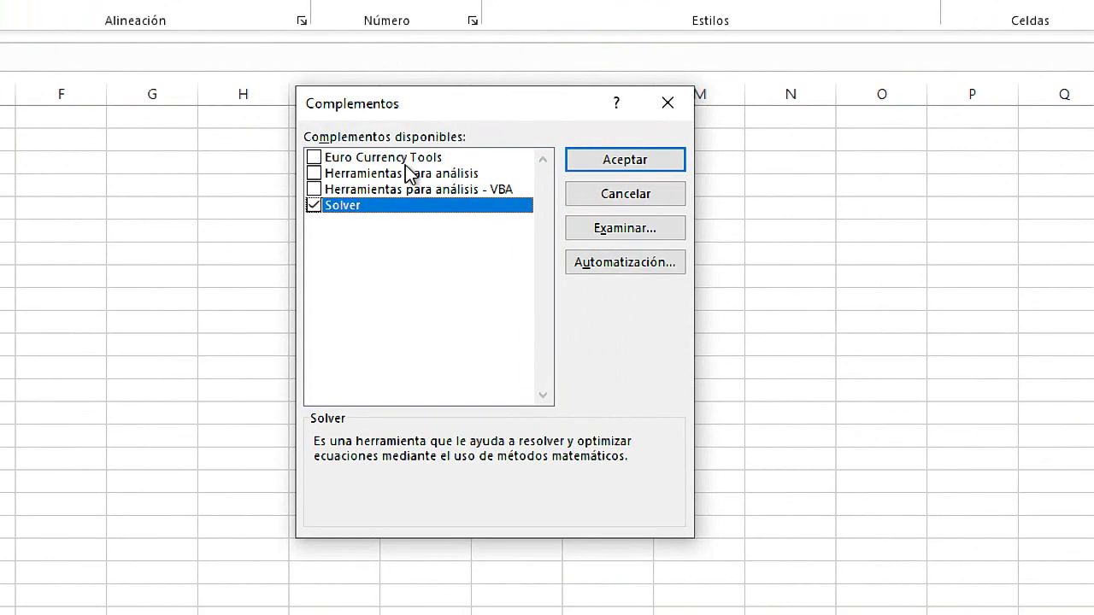
click(314, 206)
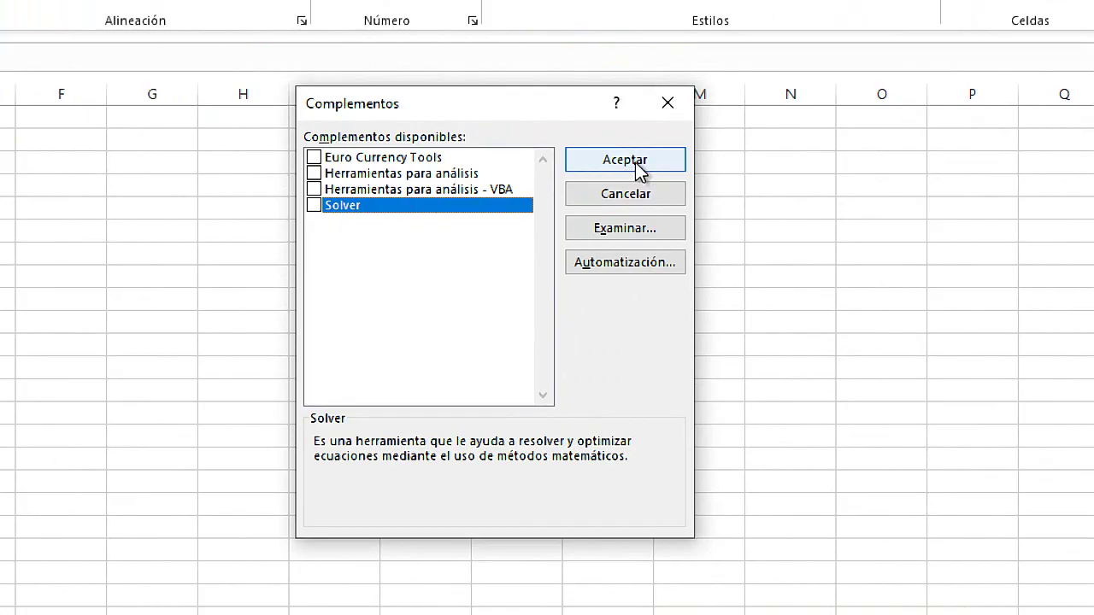
click(639, 164)
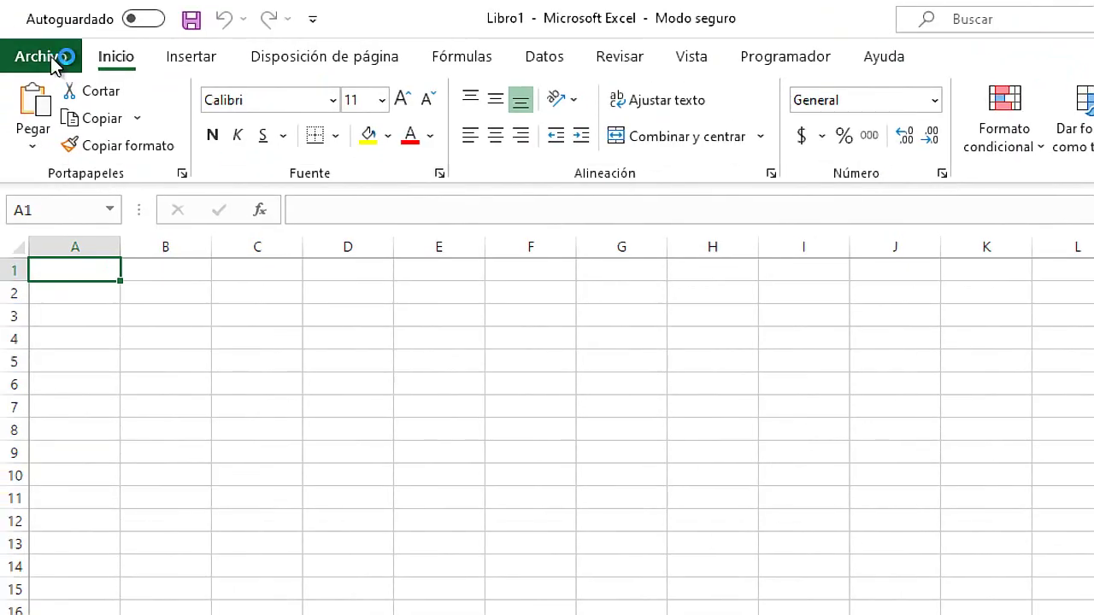
- In Opciones > Complementos, set Administrar to Complementos COM and open the list with Ir
click(17, 29)
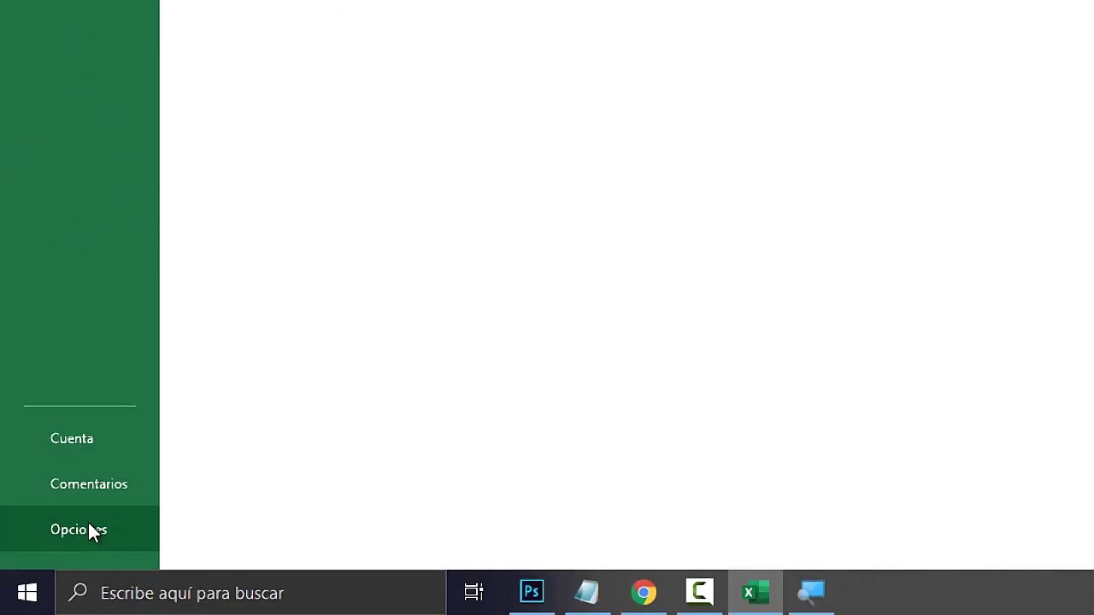
click(92, 526)
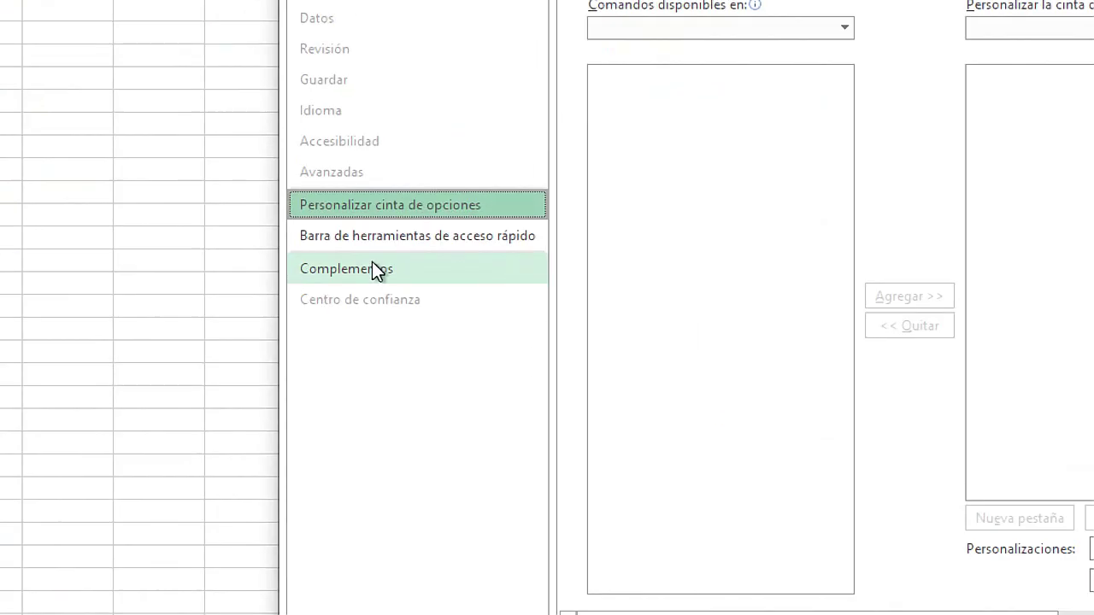
click(371, 262)
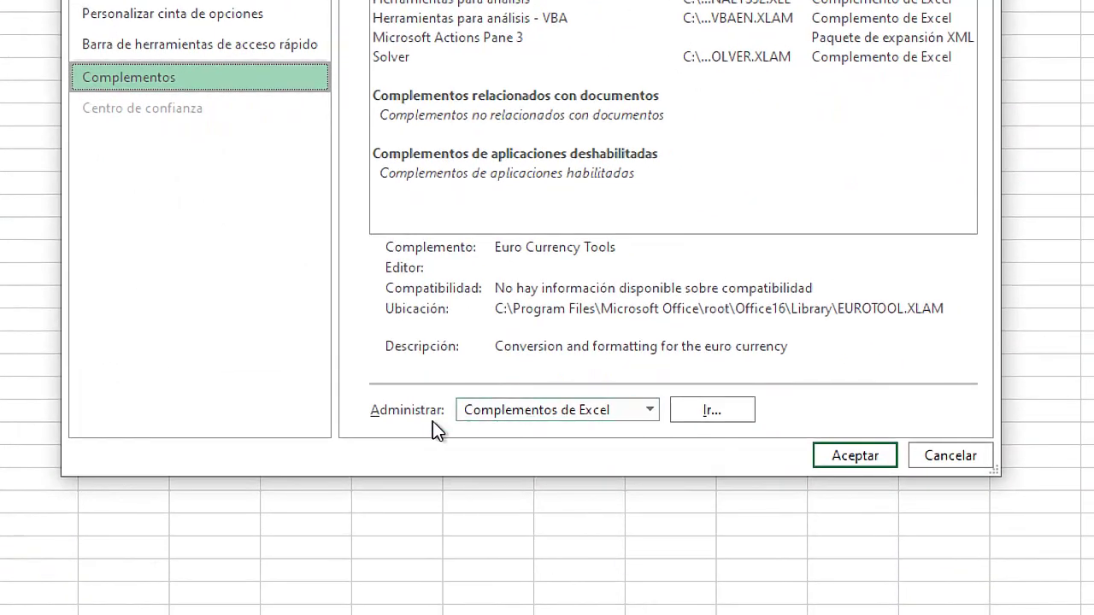
click(649, 414)
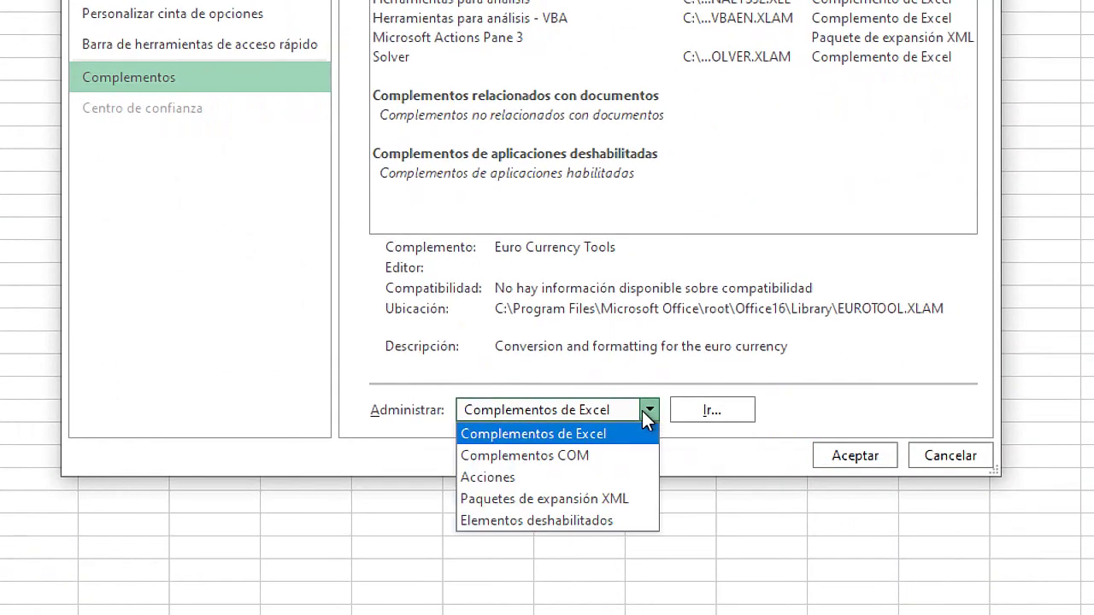
click(583, 457)
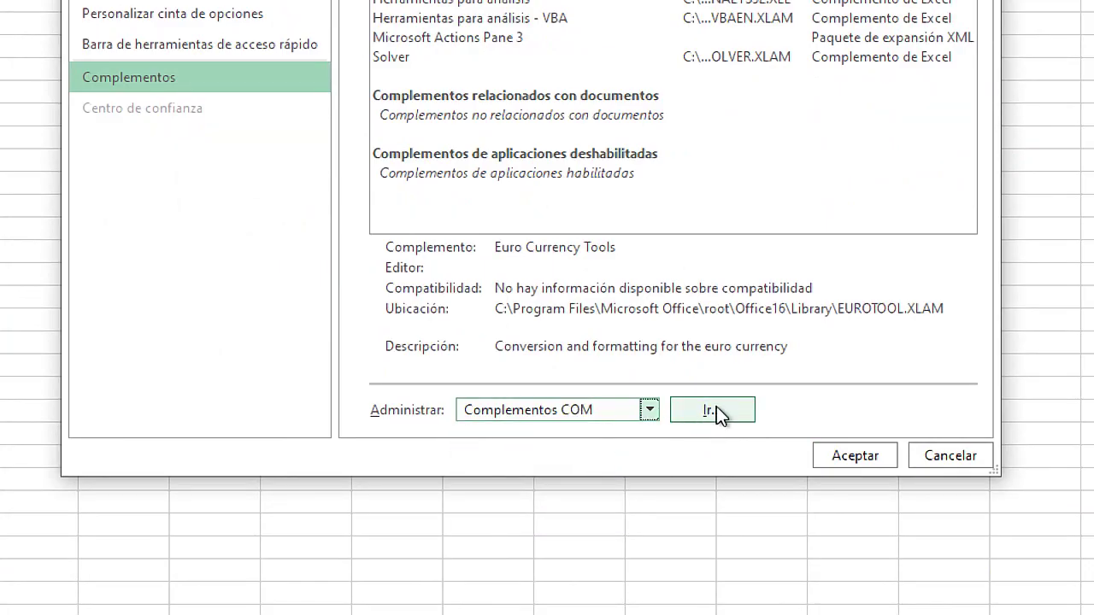
click(714, 409)
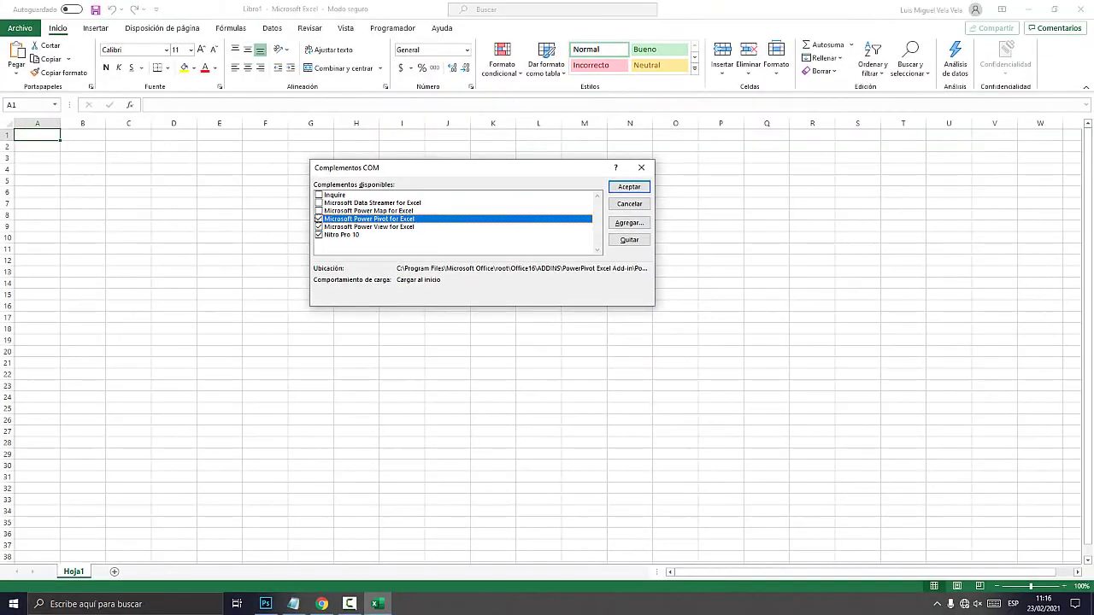
- Uncheck the Power Pivot, Power View and Nitro Pro 10 COM add-ins and confirm
drag(466, 168, 529, 156)
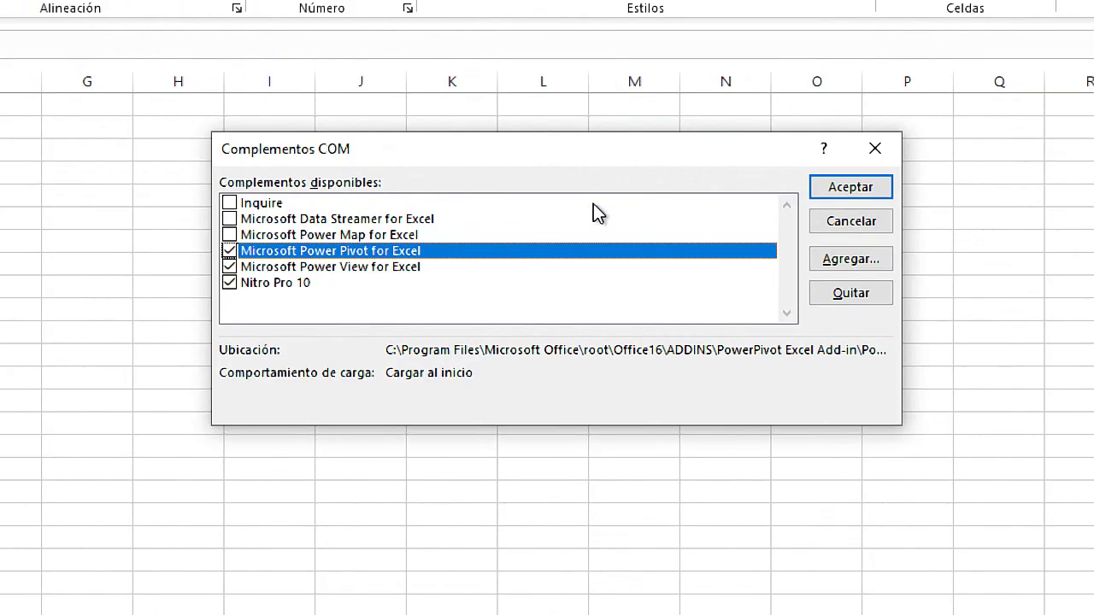
drag(493, 164, 534, 198)
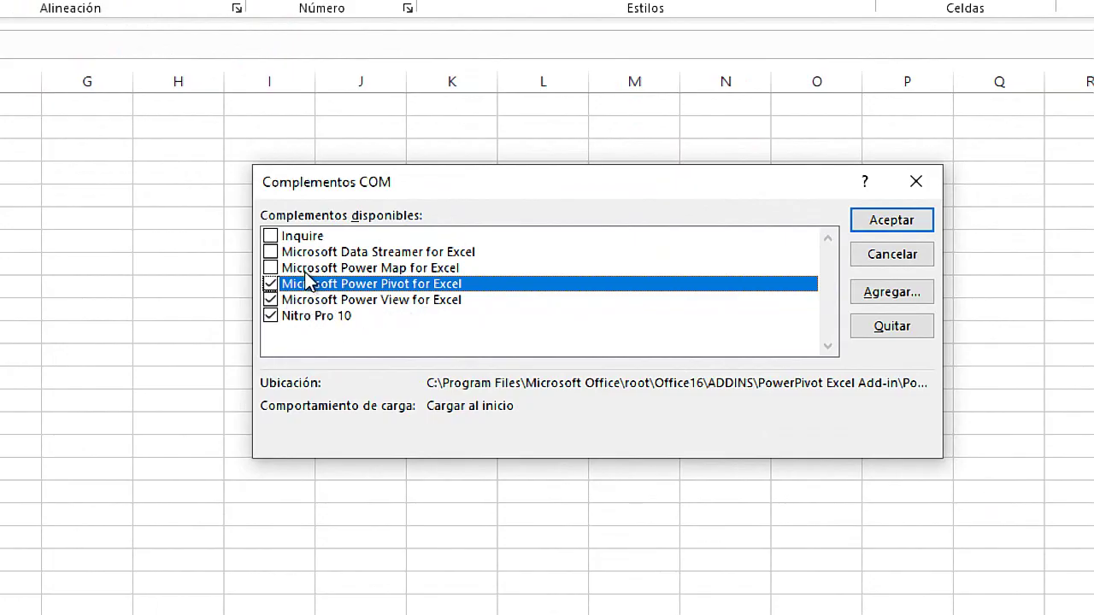
click(270, 284)
click(270, 300)
click(270, 315)
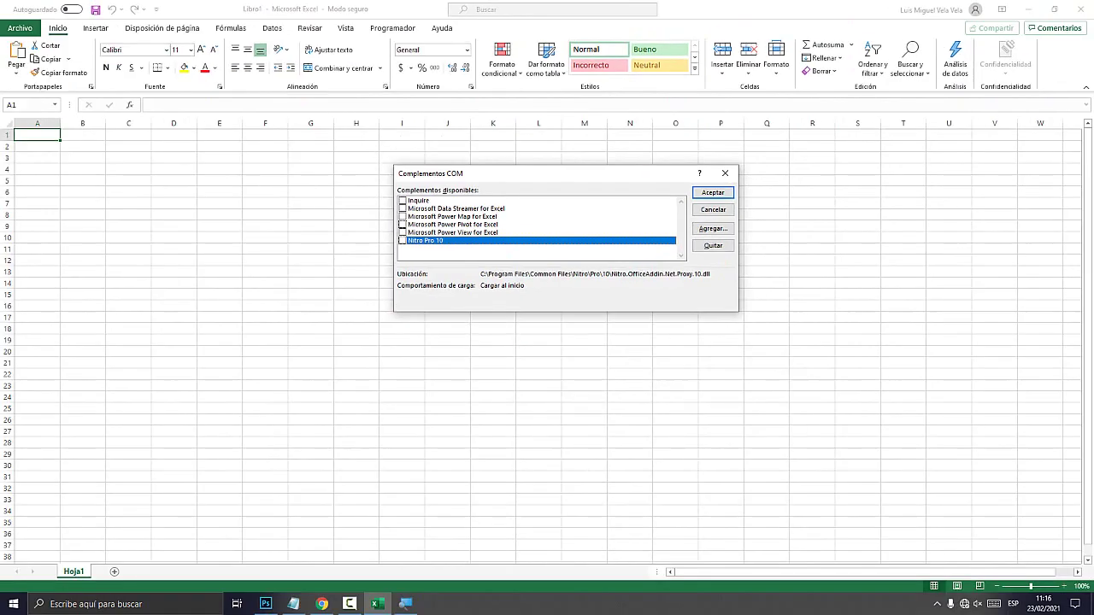
key(Return)
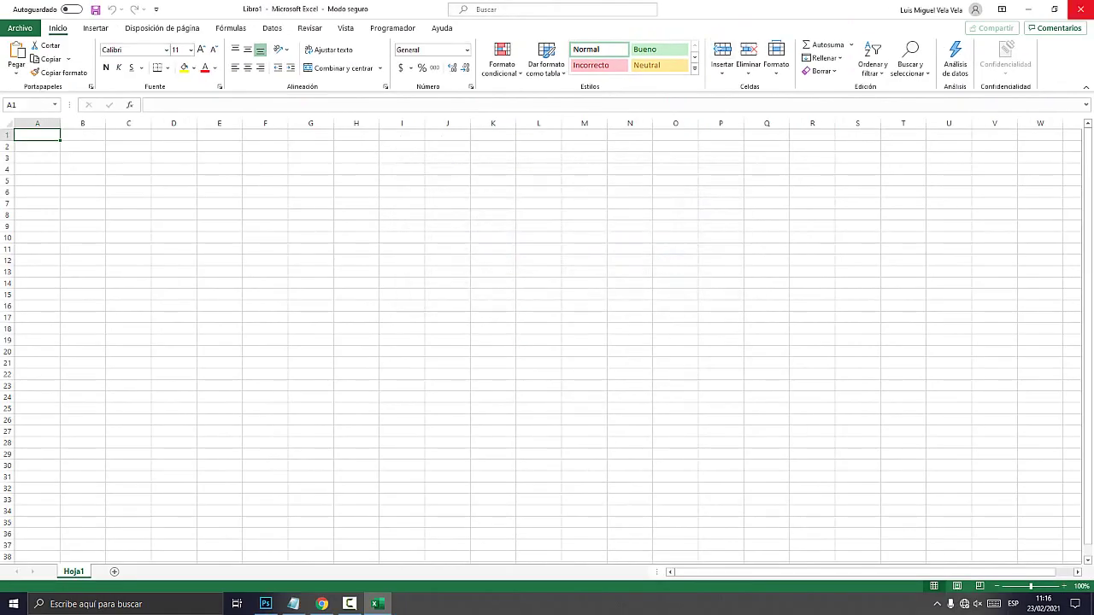
- Close the safe-mode Excel window and search Windows for 'Excel'
click(1079, 8)
click(128, 605)
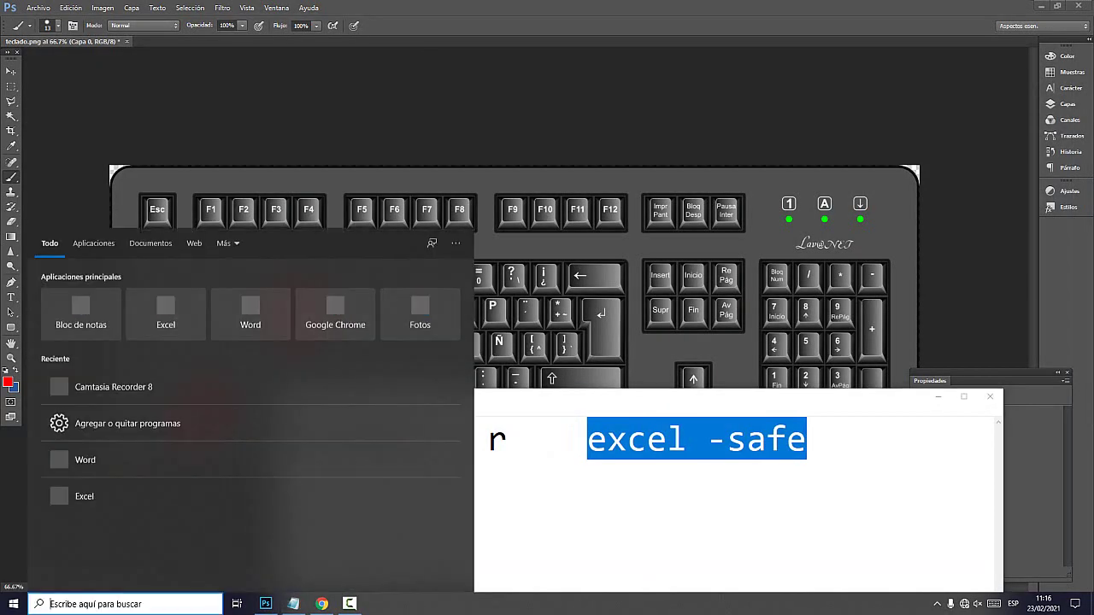
text(Excel)
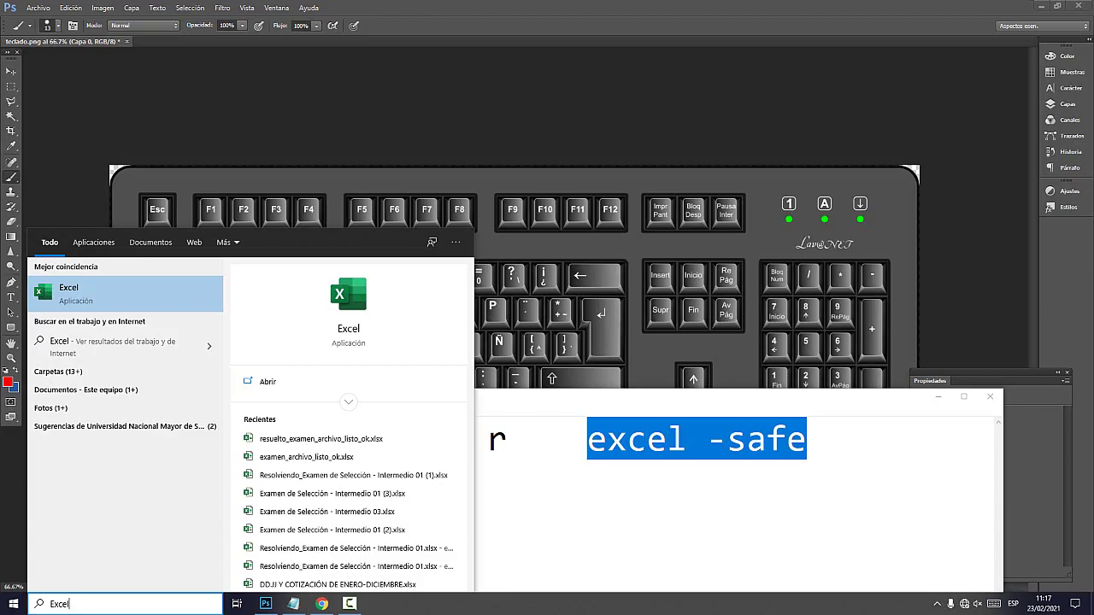
- Launch Excel with a blank workbook, then close and relaunch it from search with a new Libro en blanco
key(Return)
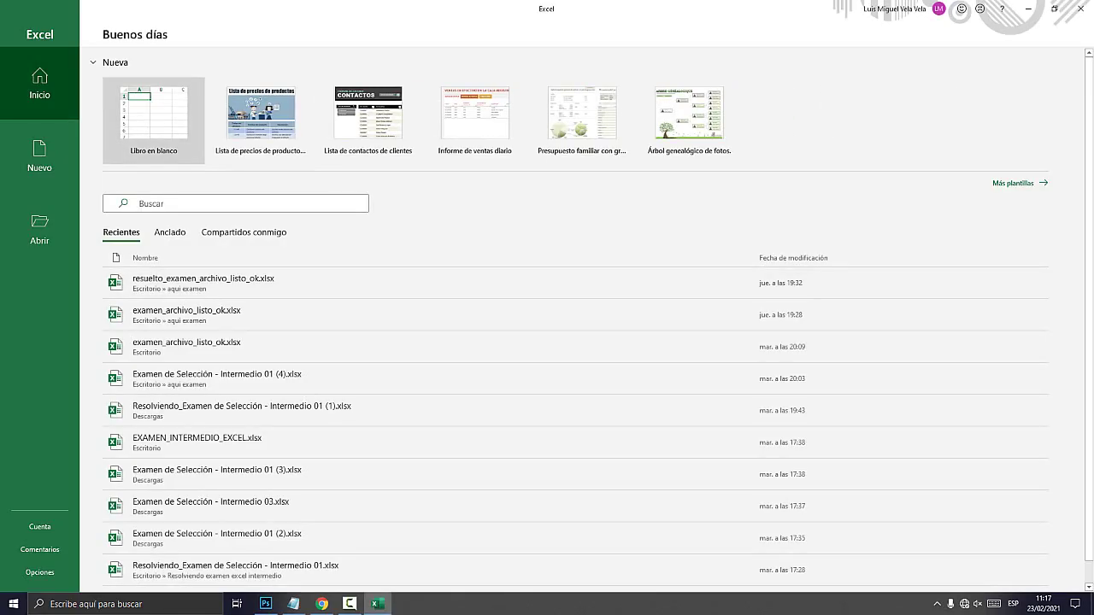
key(Return)
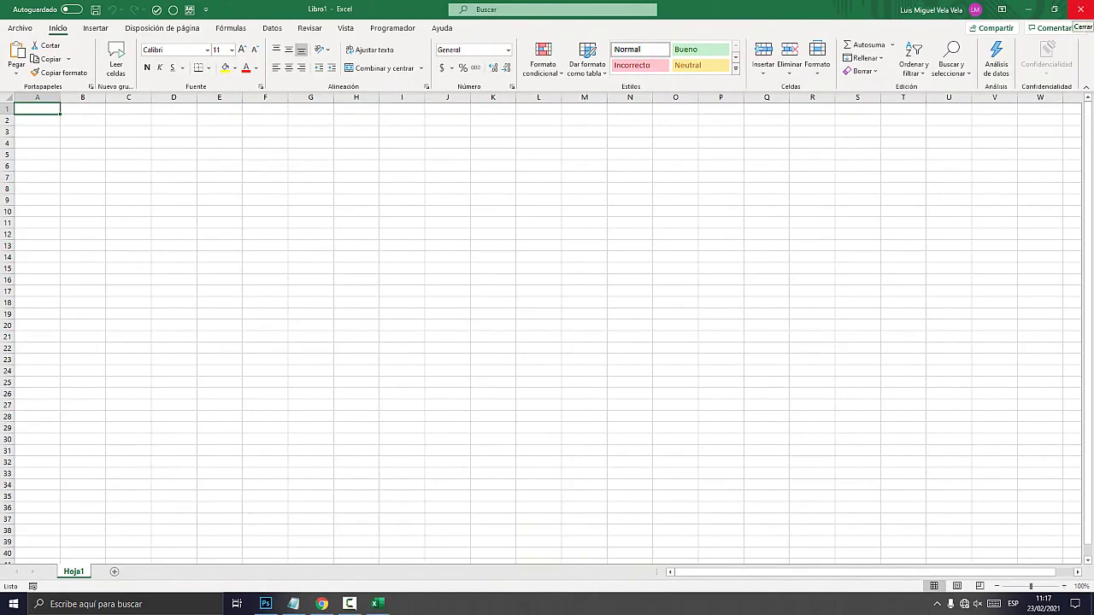
click(1081, 10)
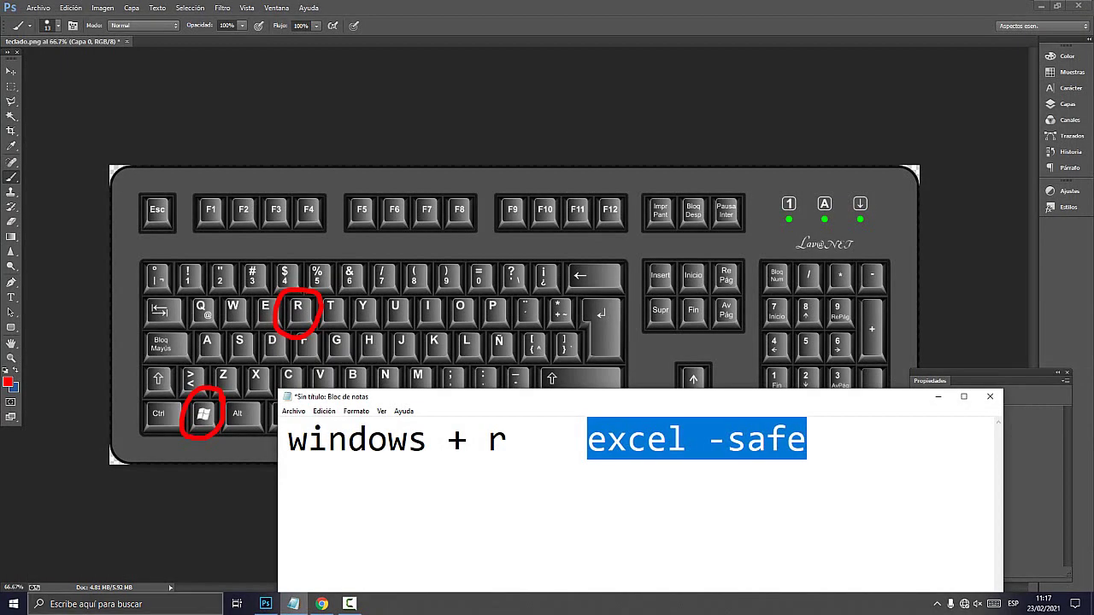
click(120, 604)
text(Excel)
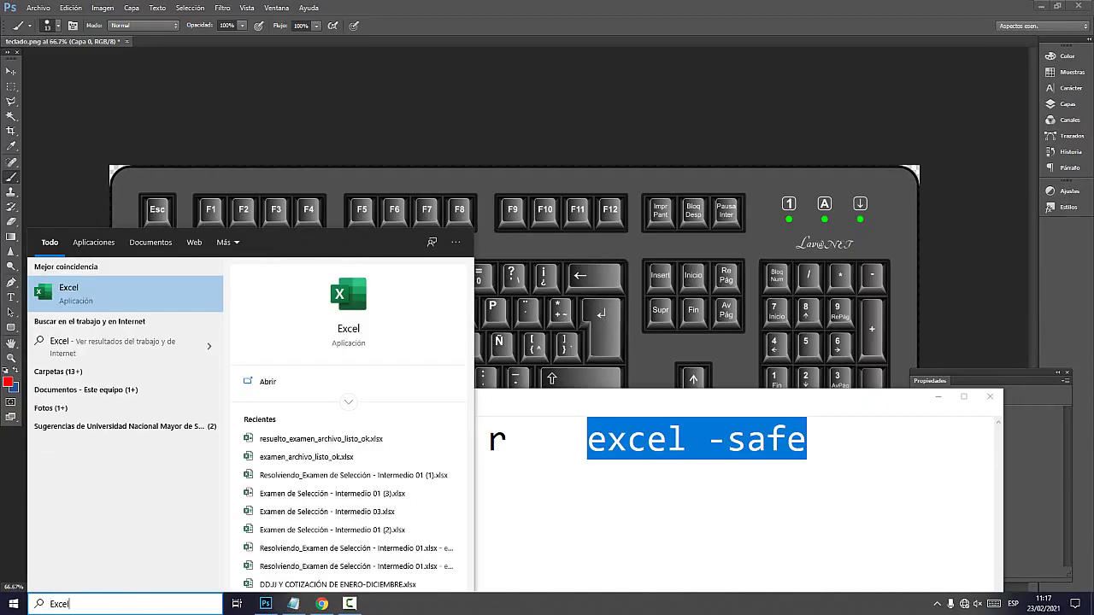
key(Return)
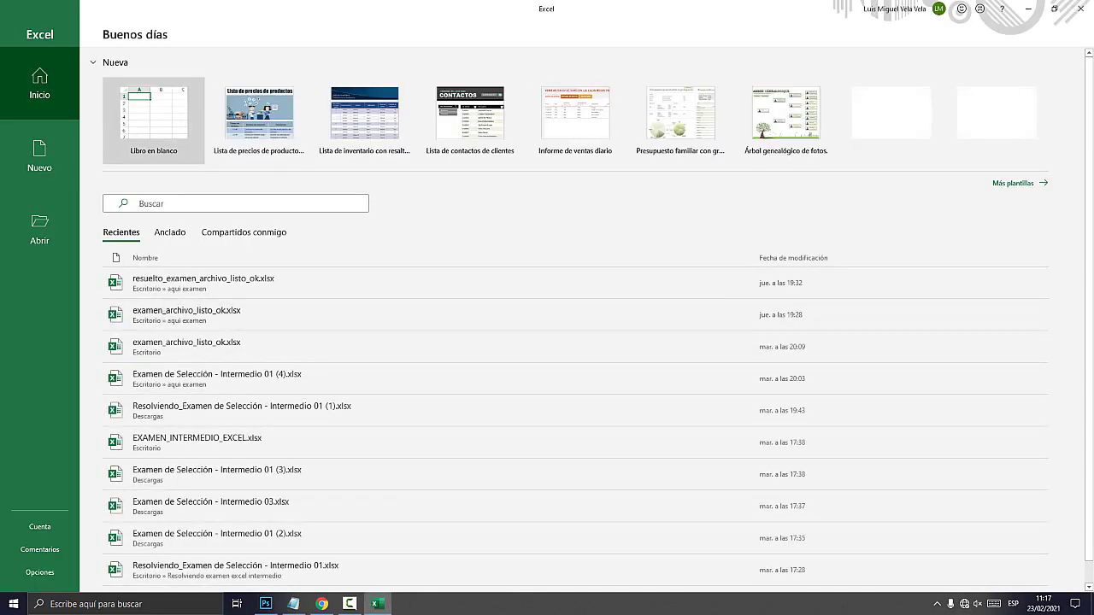
key(Return)
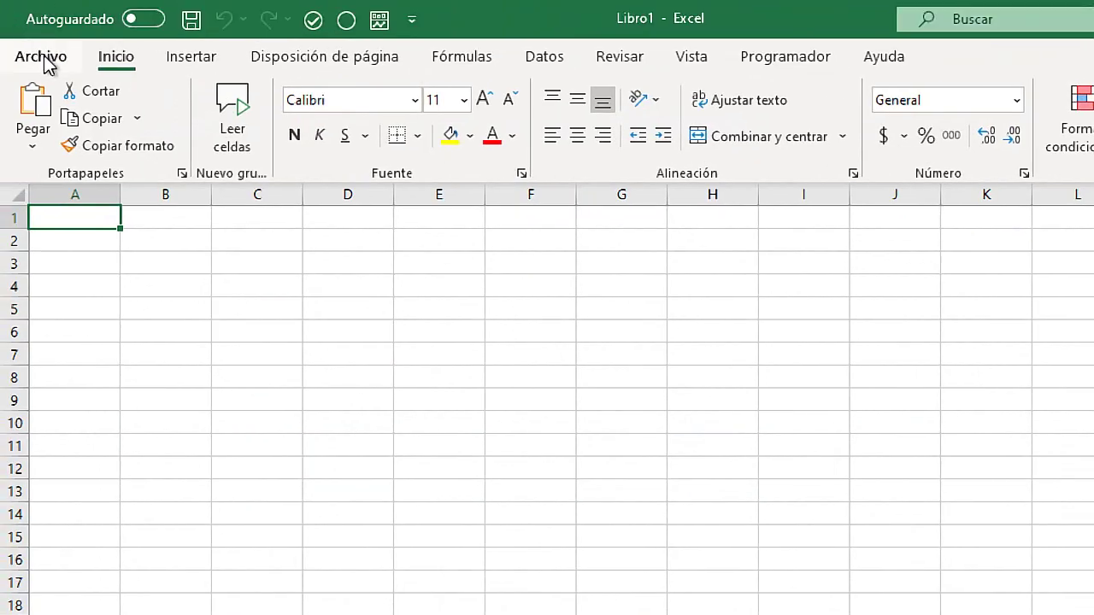
- Open Archivo > Opciones on the Avanzadas page
click(22, 29)
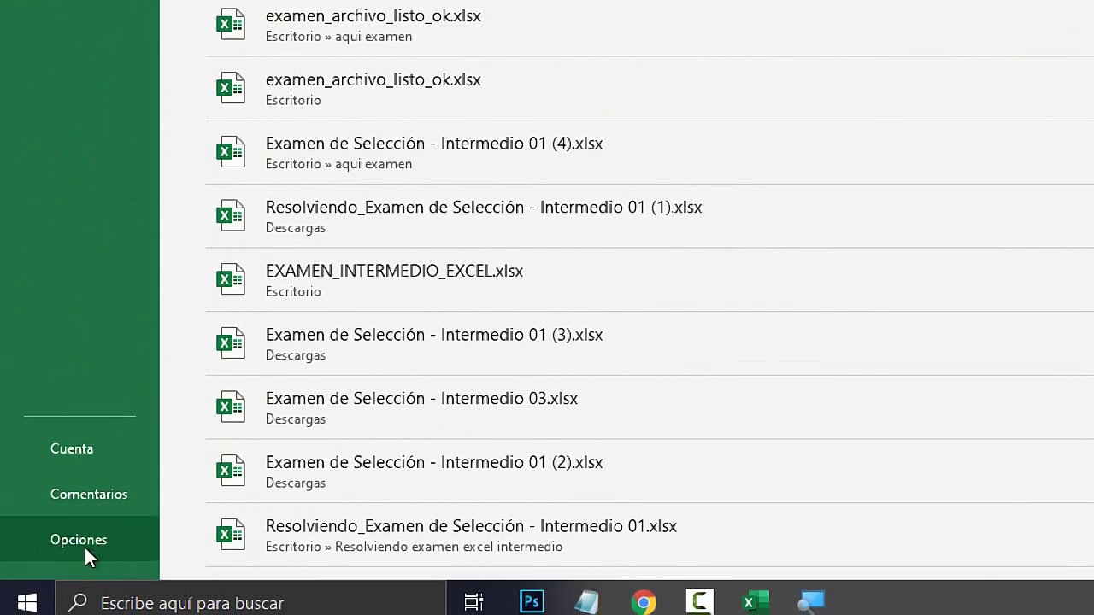
click(70, 540)
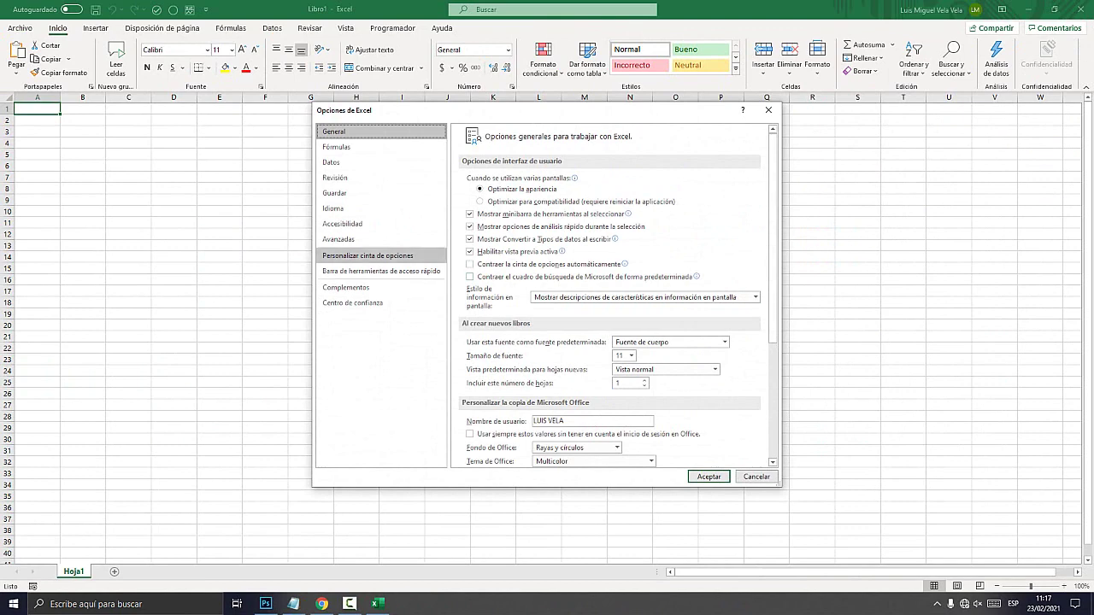
drag(422, 110, 397, 108)
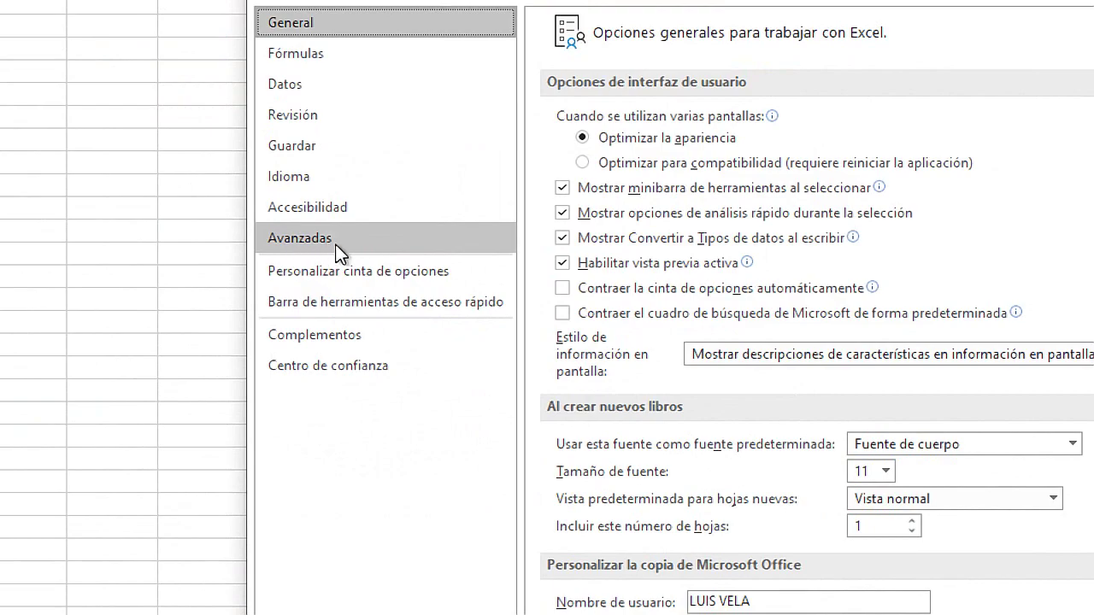
click(333, 244)
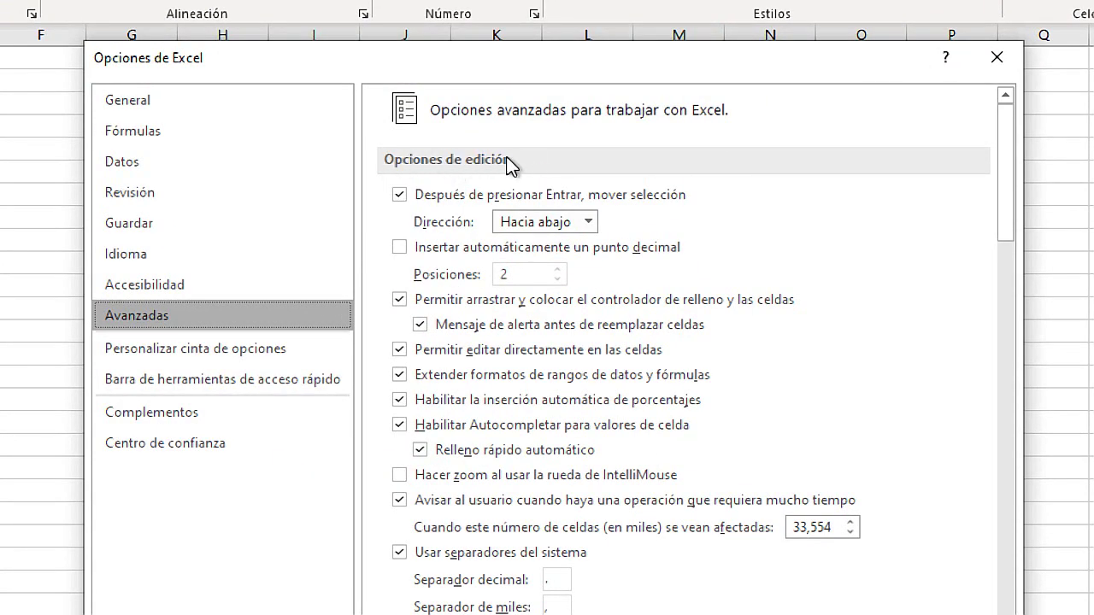
- Scroll the advanced options down to the Fórmulas calculation settings
scroll(684, 406, down, 2)
scroll(683, 405, down, 1)
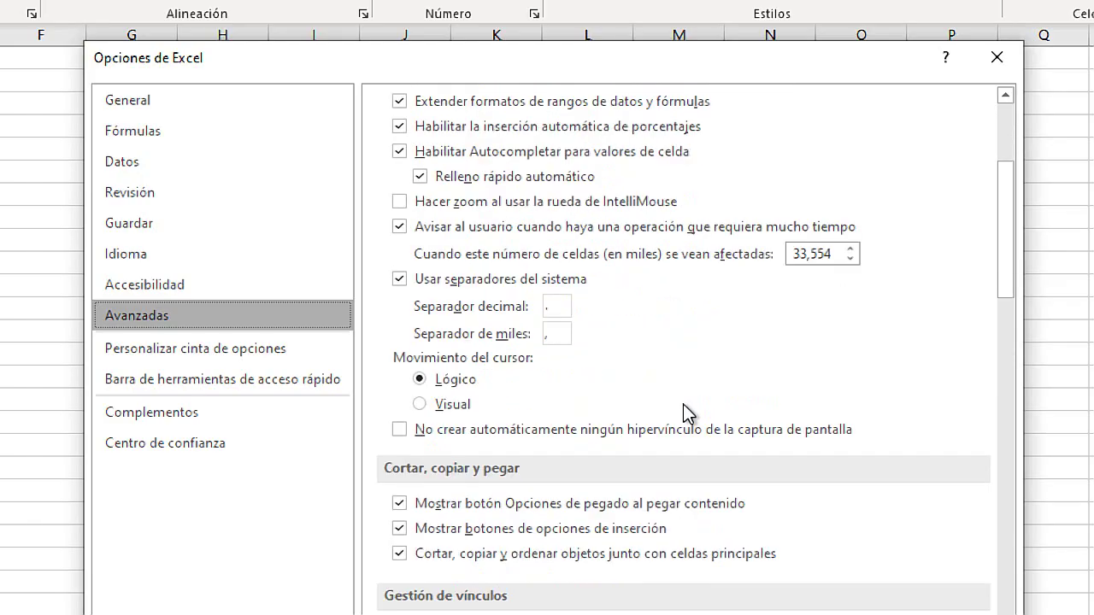
scroll(683, 402, down, 2)
scroll(683, 395, down, 1)
scroll(683, 389, down, 1)
scroll(683, 388, down, 2)
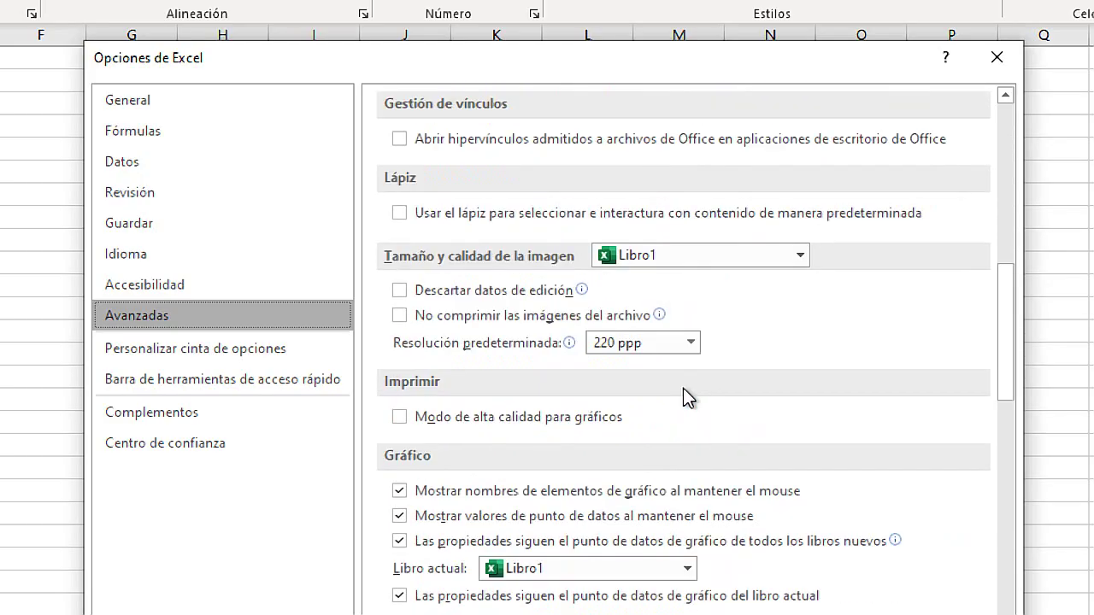
scroll(682, 391, down, 1)
scroll(686, 393, down, 2)
scroll(684, 390, down, 1)
scroll(683, 388, down, 2)
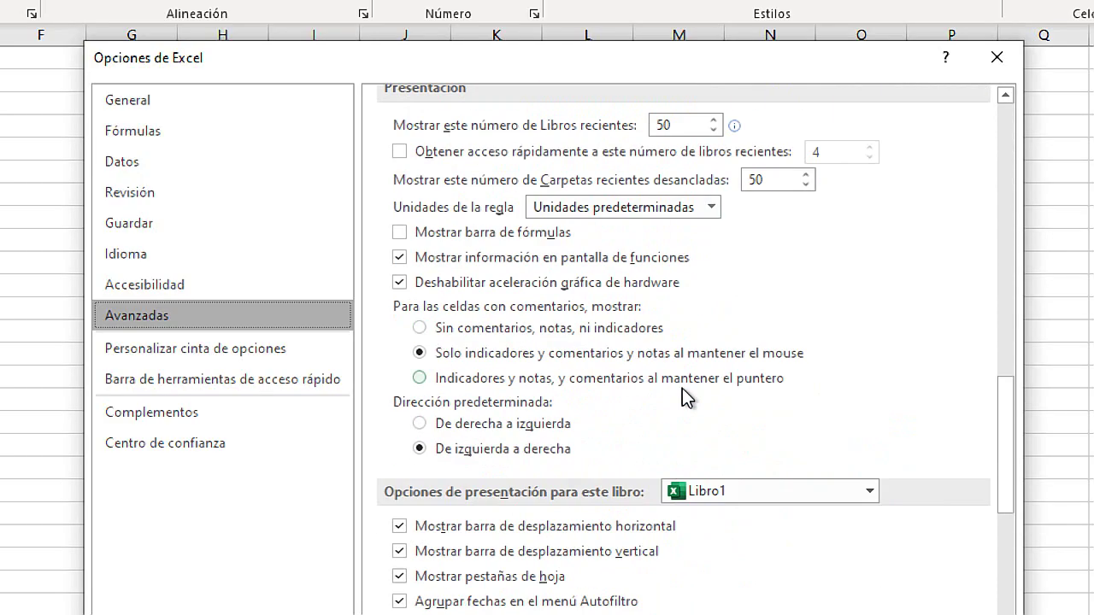
scroll(683, 388, down, 2)
scroll(682, 384, down, 2)
scroll(682, 384, down, 2)
scroll(682, 387, down, 2)
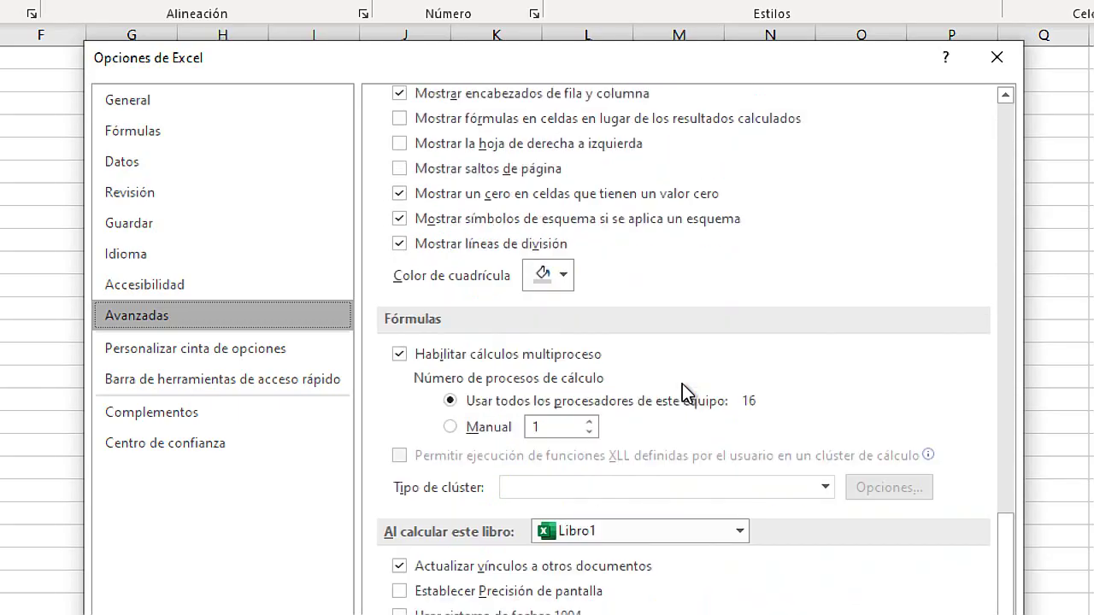
scroll(453, 265, down, 1)
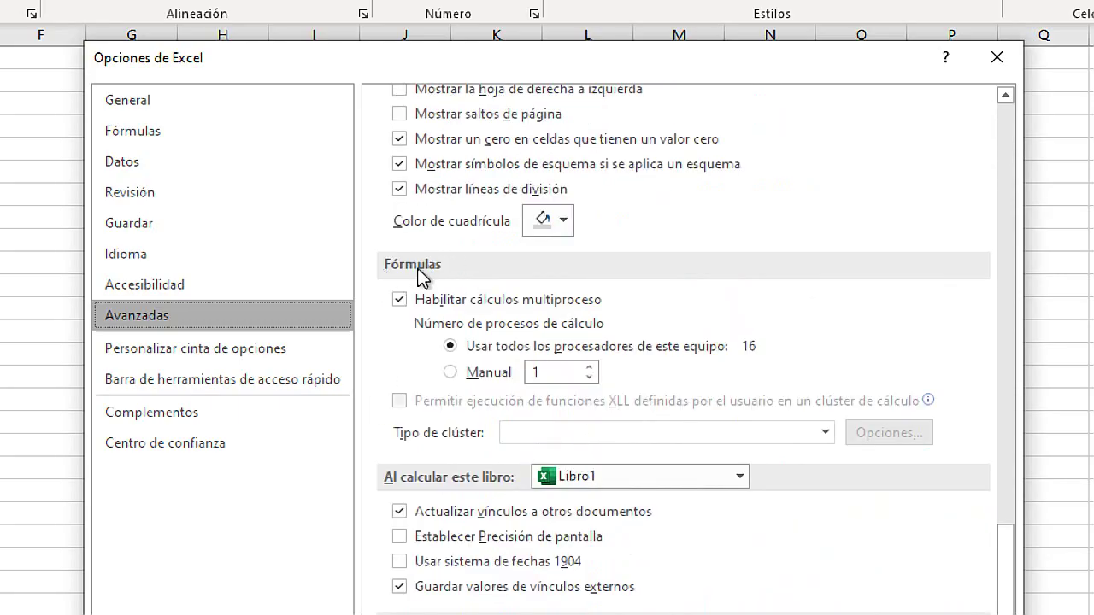
- Change multithreaded calculation from a manual count of 5 to using all 16 processors
click(504, 346)
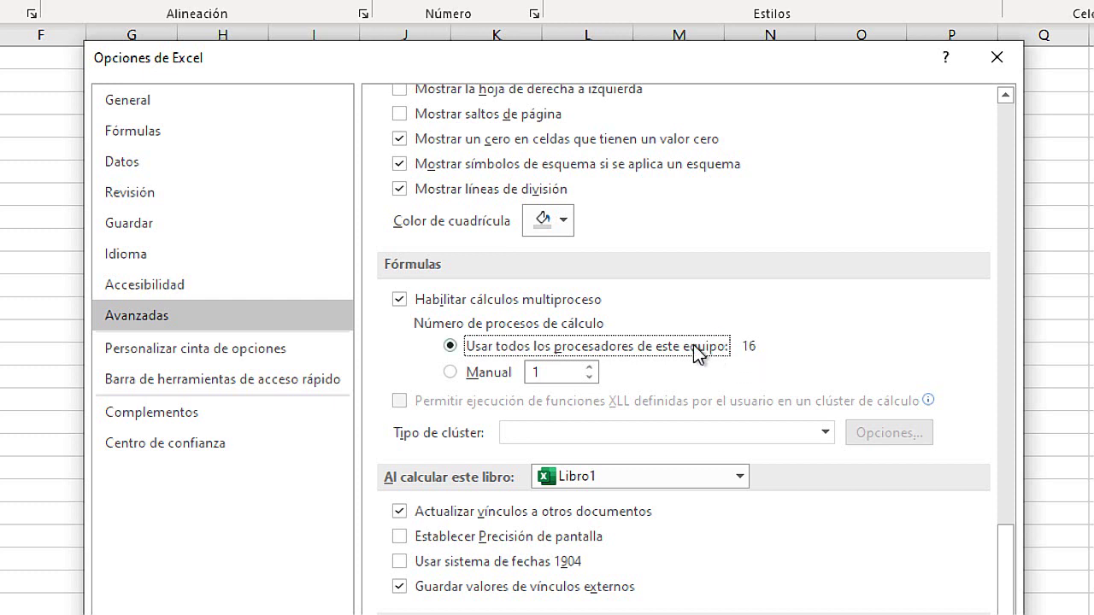
click(493, 374)
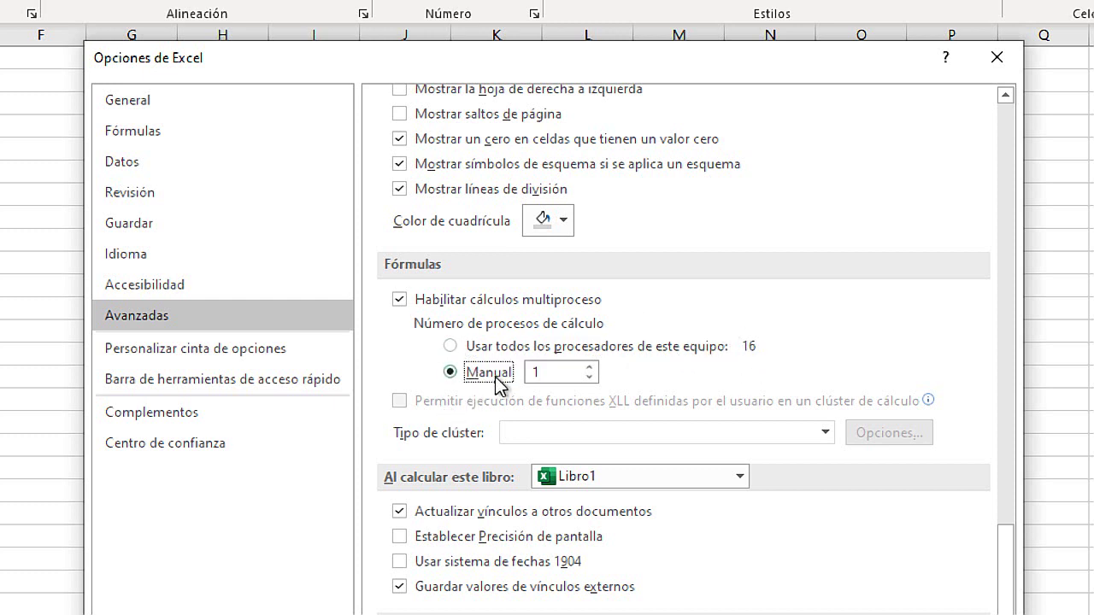
click(589, 365)
click(589, 366)
click(588, 366)
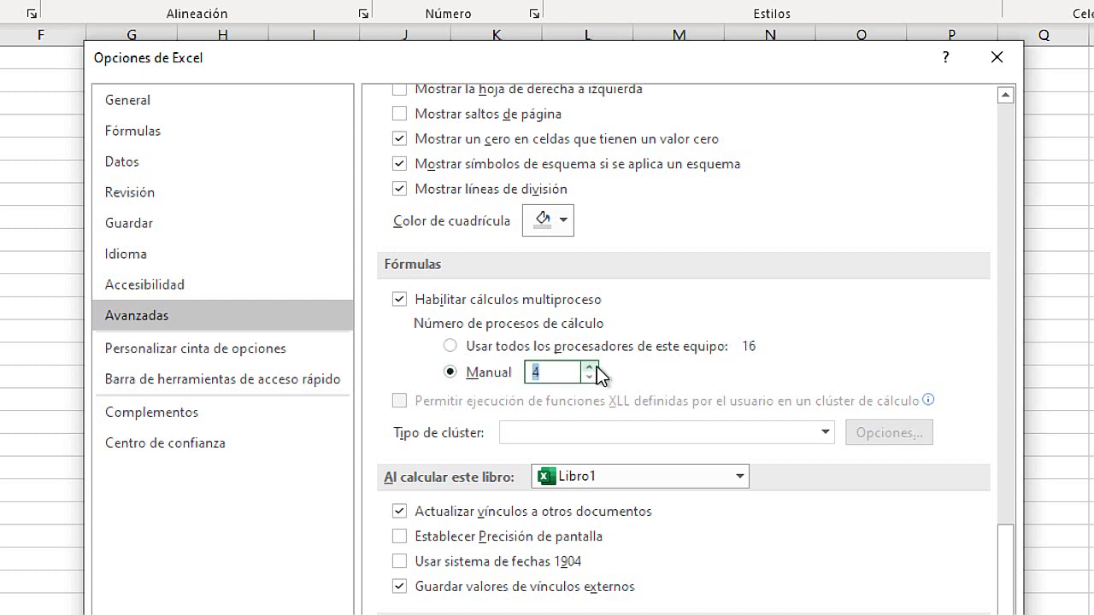
click(589, 366)
click(540, 379)
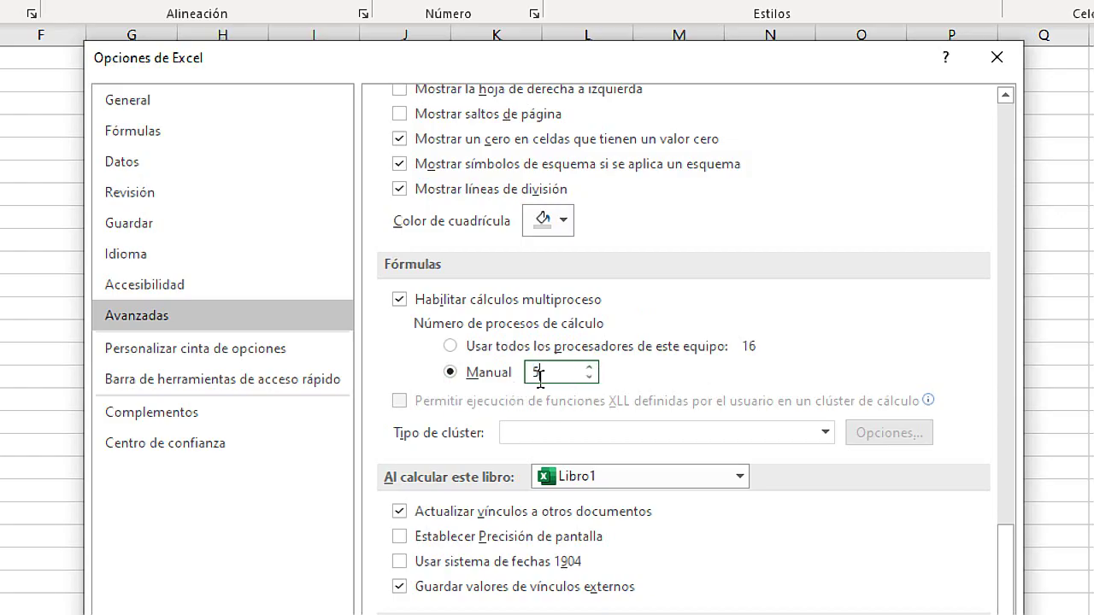
click(469, 350)
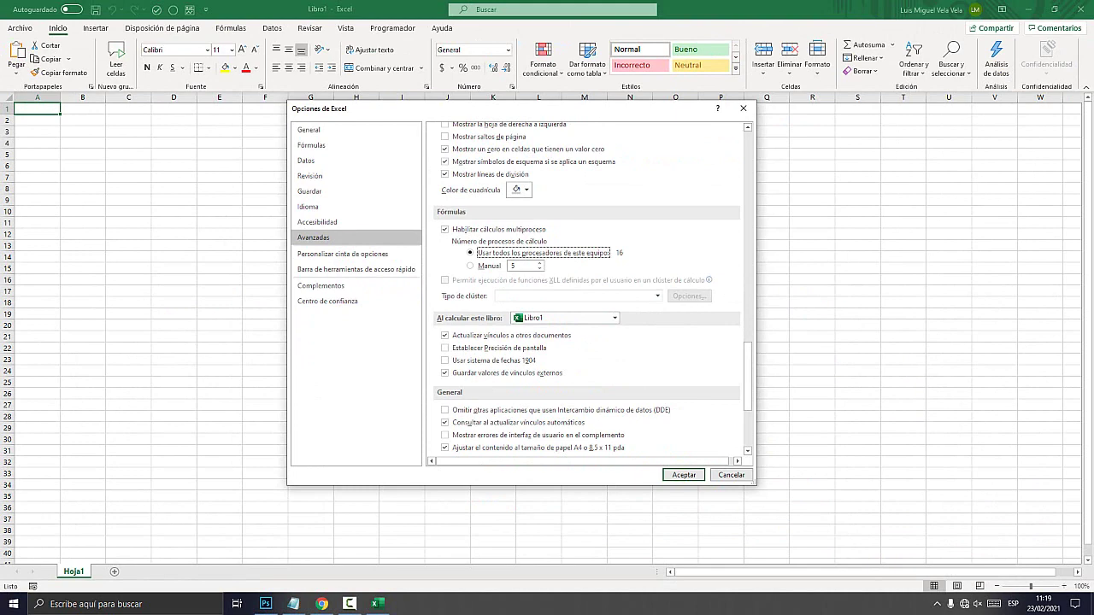
- Untick 'Deshabilitar aceleración gráfica de hardware' under Presentación and confirm the options with Aceptar
scroll(590, 290, up, 3)
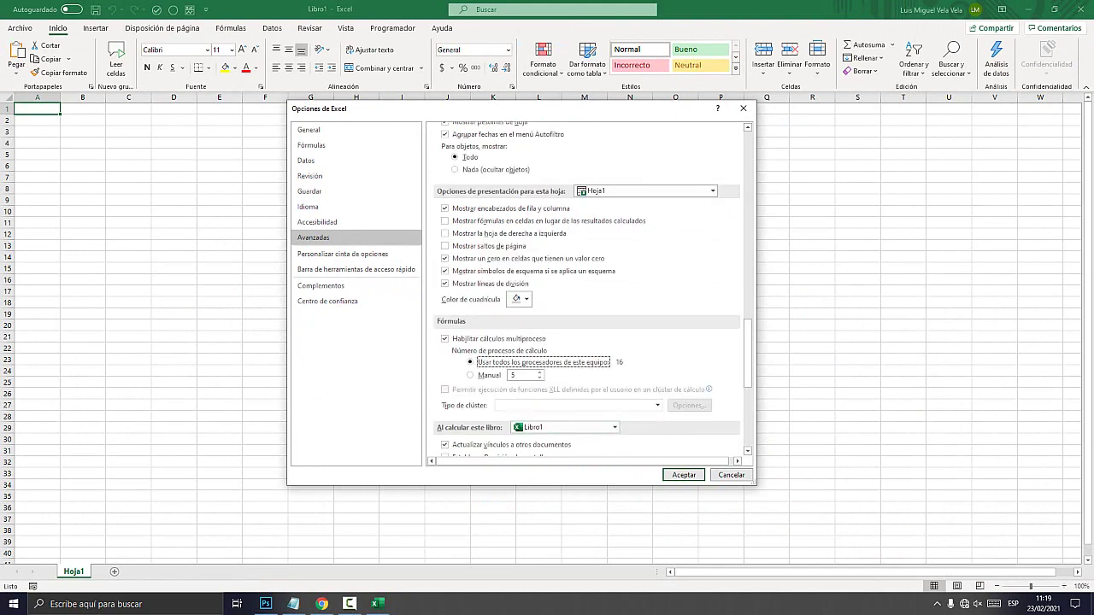
scroll(590, 291, up, 4)
scroll(590, 291, up, 1)
scroll(589, 291, up, 1)
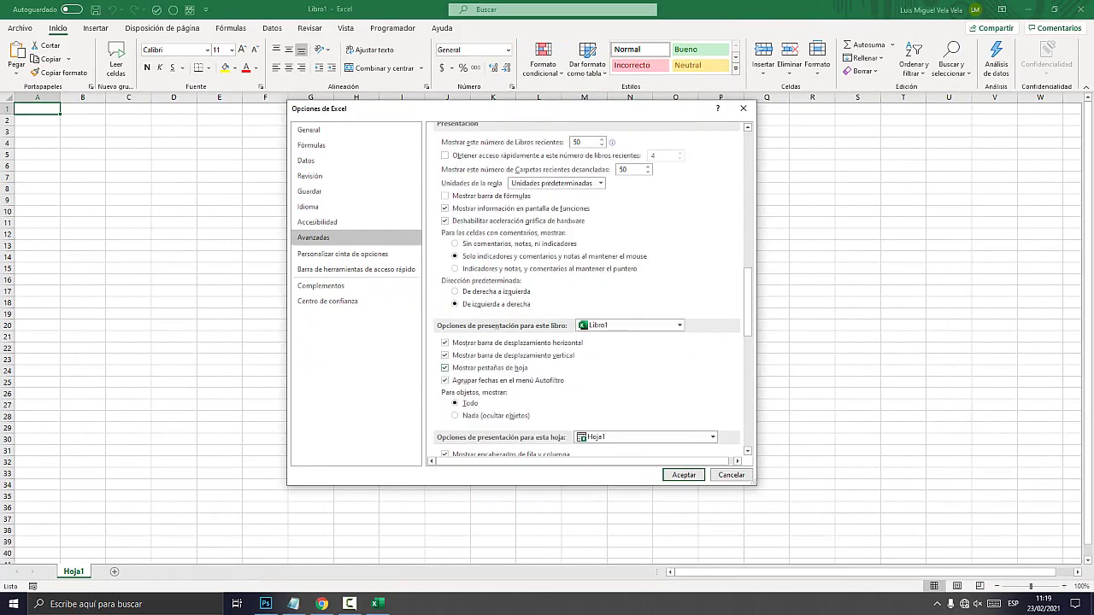
scroll(587, 291, up, 2)
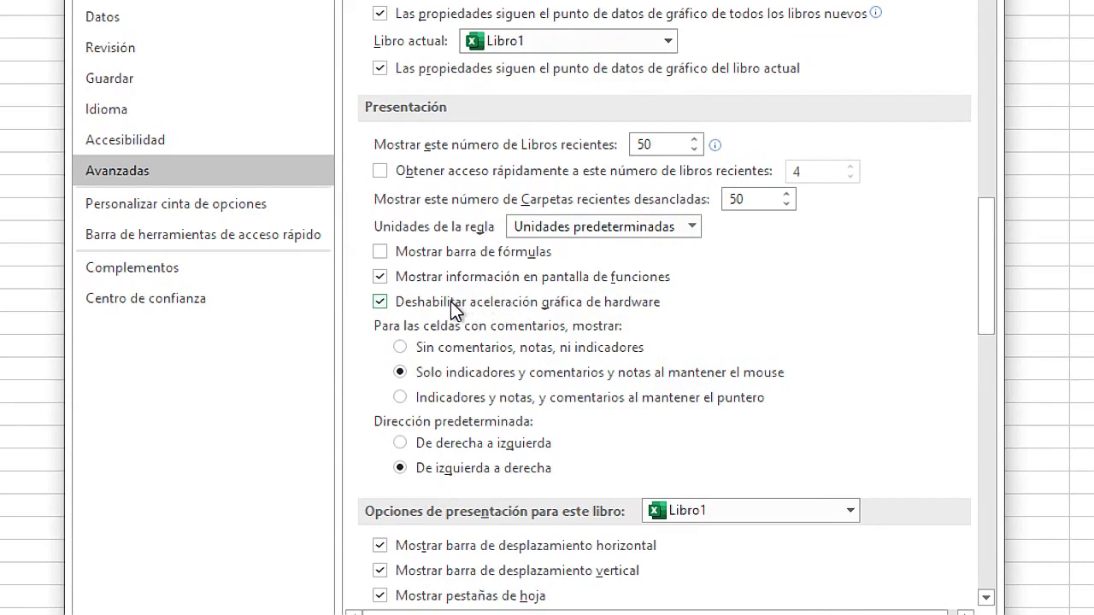
click(450, 301)
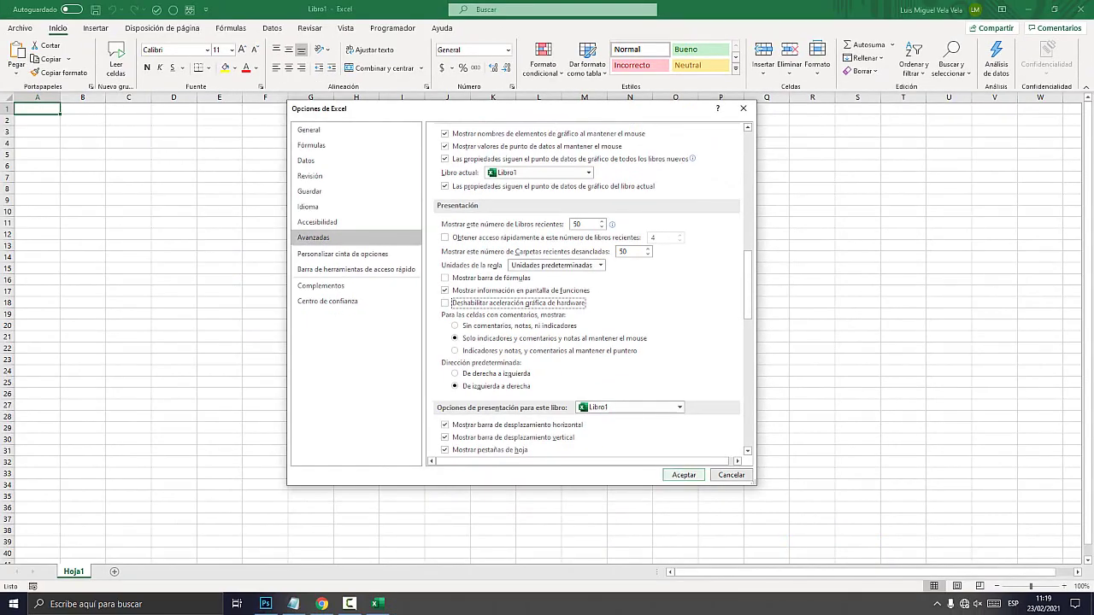
click(683, 474)
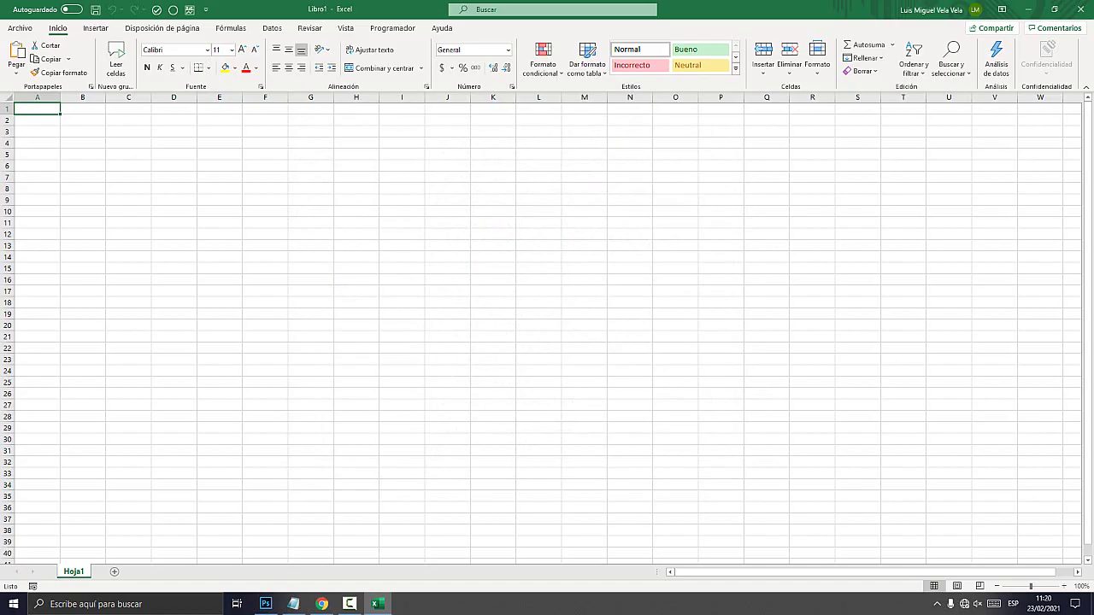
click(539, 280)
click(492, 280)
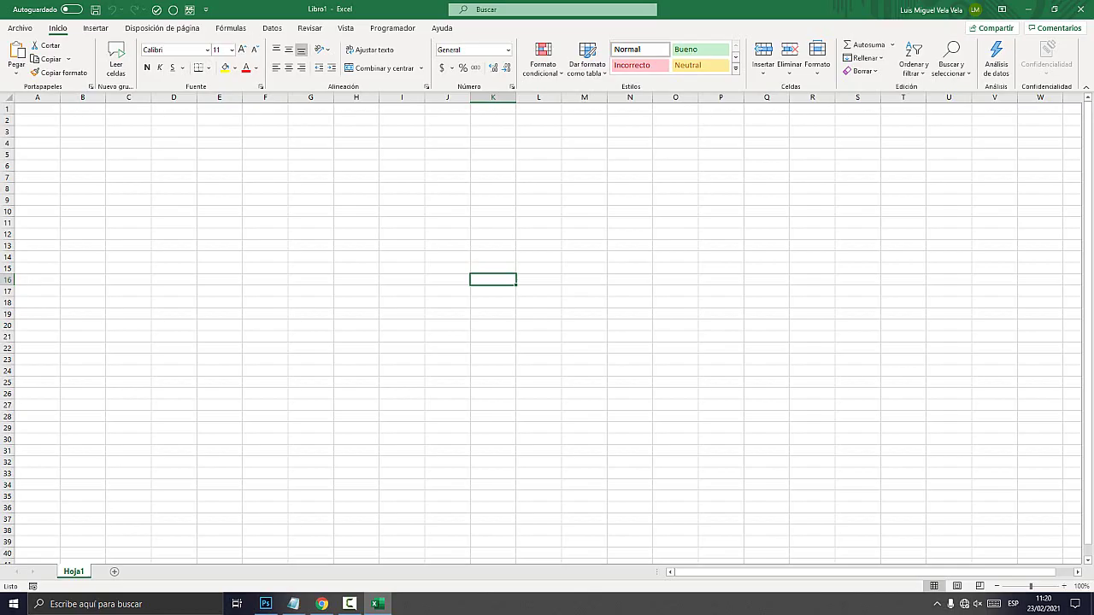
key(alt+Tab)
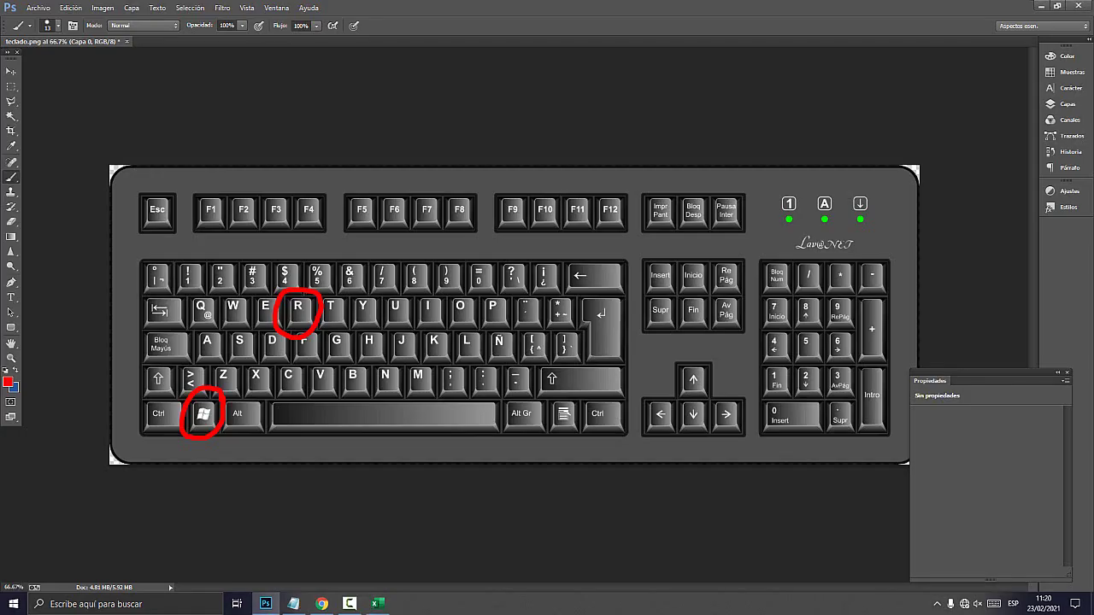
- Clear the old excel -safe entry from the Run dialog and bring the Notepad notes forward
key(ctrl+plus)
key(ctrl+minus)
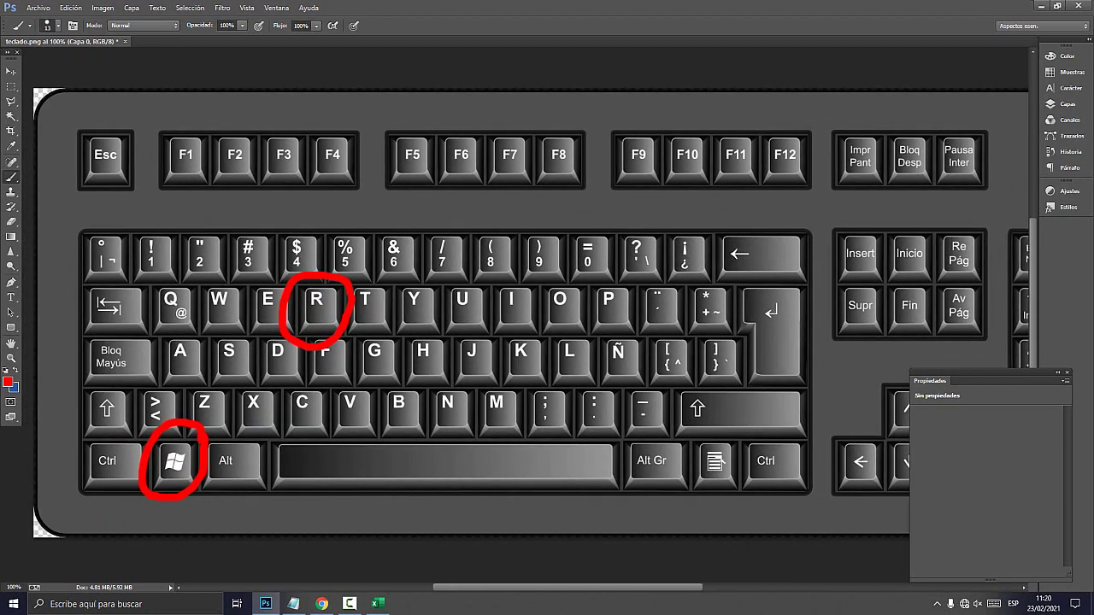
key(super+d)
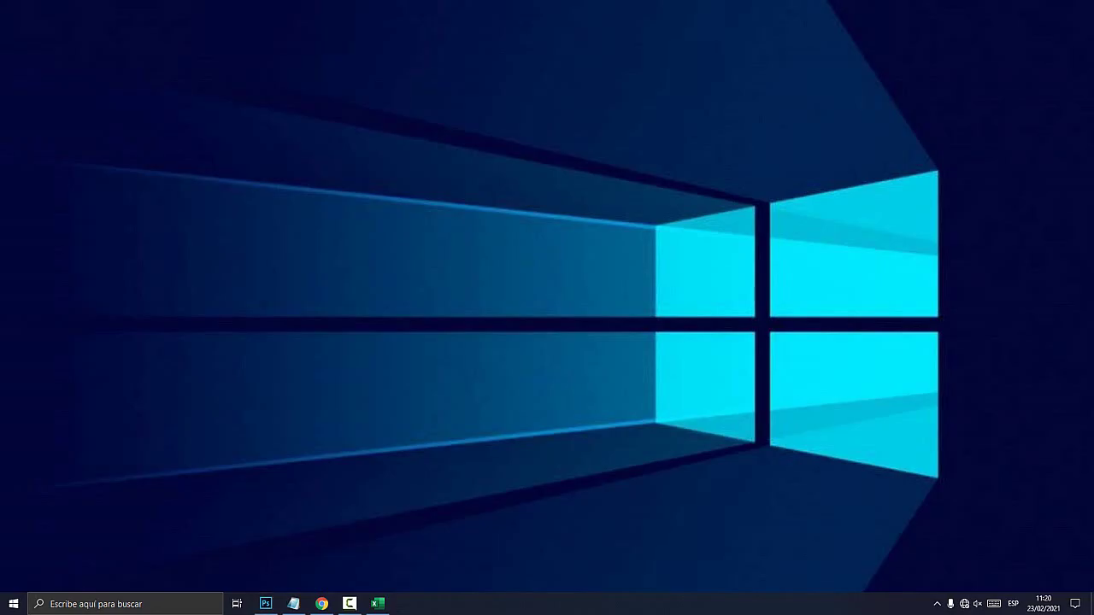
key(super+r)
mouse_move(139, 477)
mouse_down()
mouse_move(504, 324)
mouse_move(528, 269)
mouse_up()
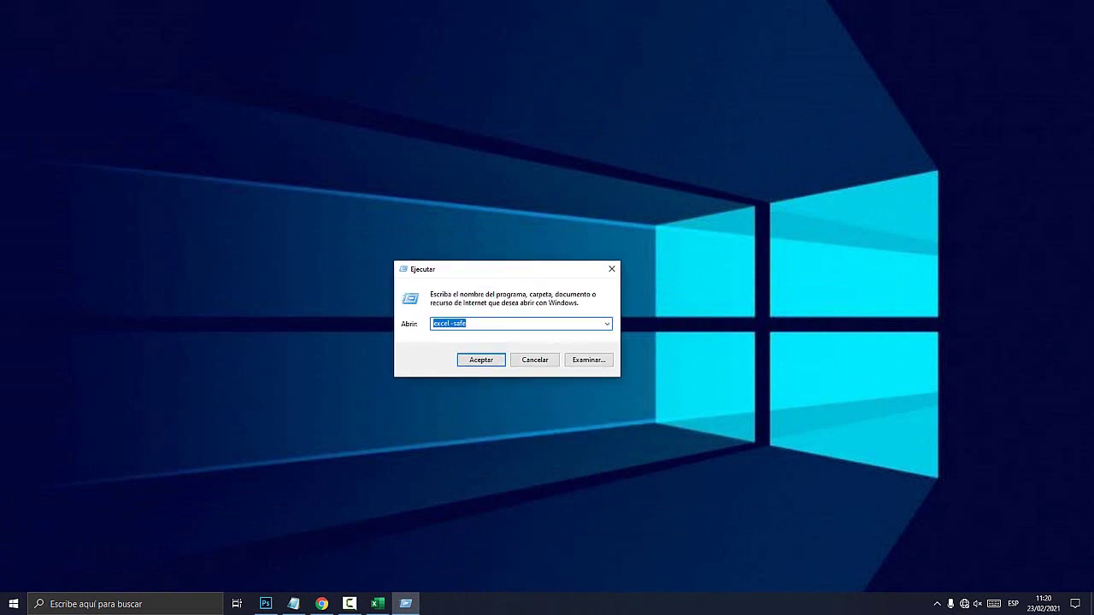
key(BackSpace)
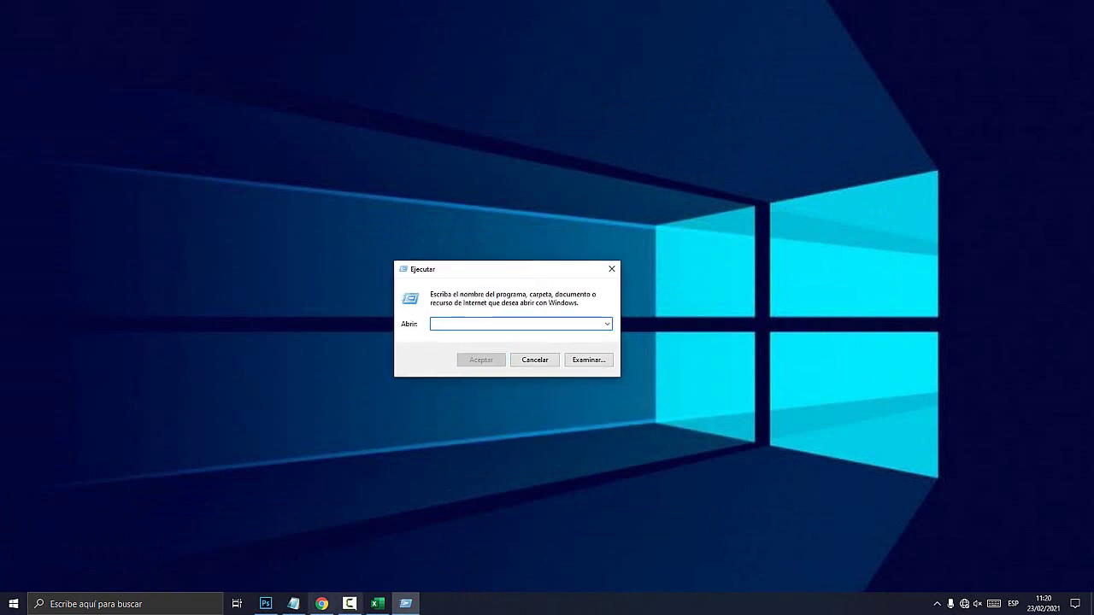
key(alt+Tab)
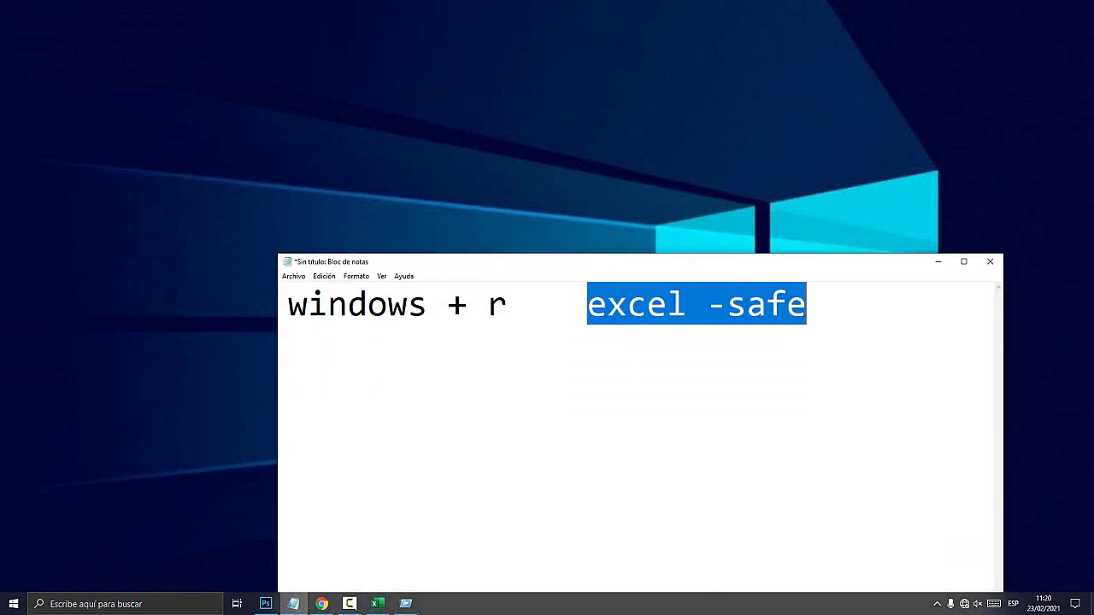
click(806, 305)
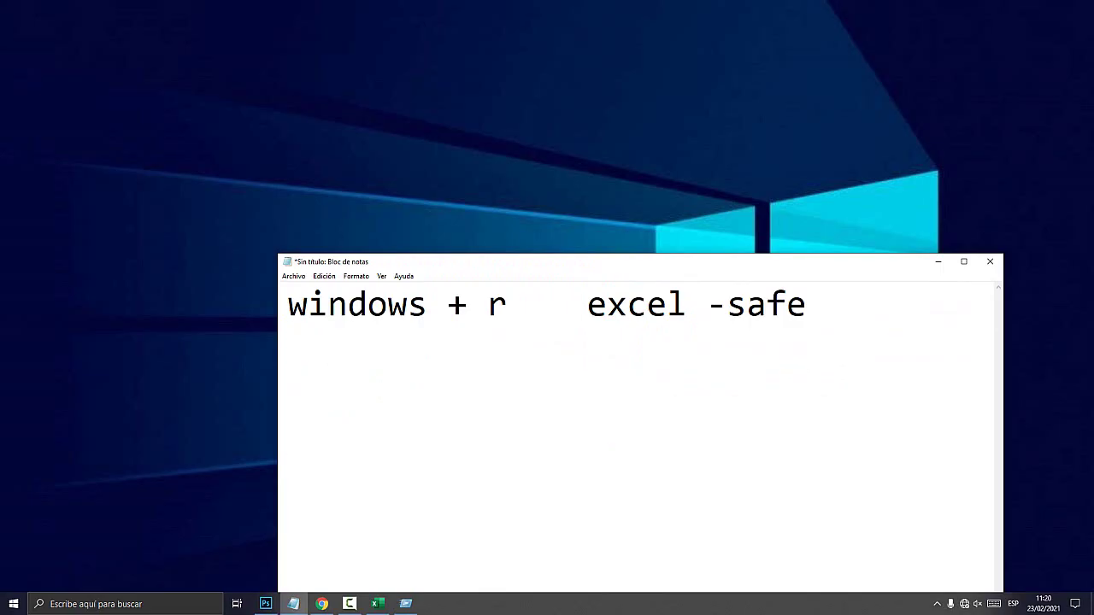
- Type 'control printers' in the notes, select that line, and open an empty Run dialog
text(Co)
text(ntrol)
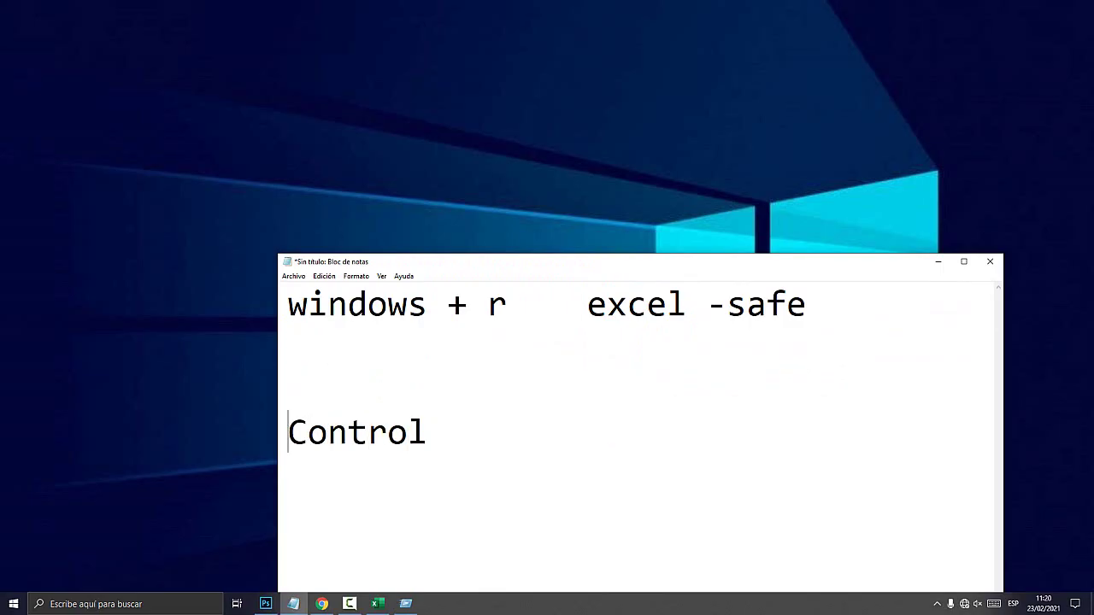
key(shift+Right)
text(c)
key(Right)
text(p)
key(BackSpace)
text(´)
text(printers)
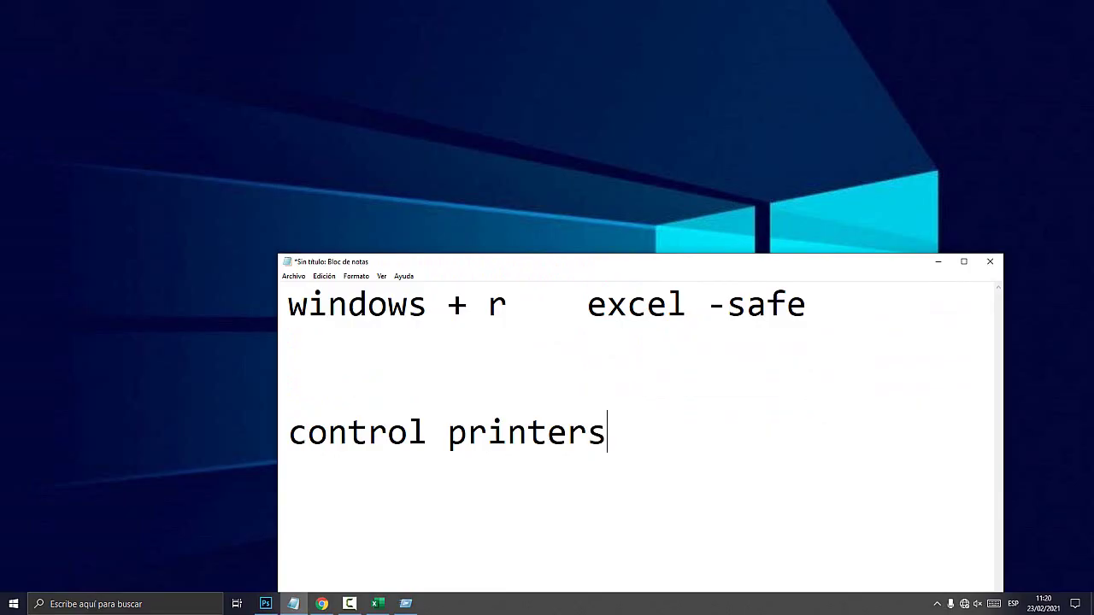
key(shift+Left)
key(shift+Left)
key(shift+Left)
key(shift+Home)
key(ctrl+c)
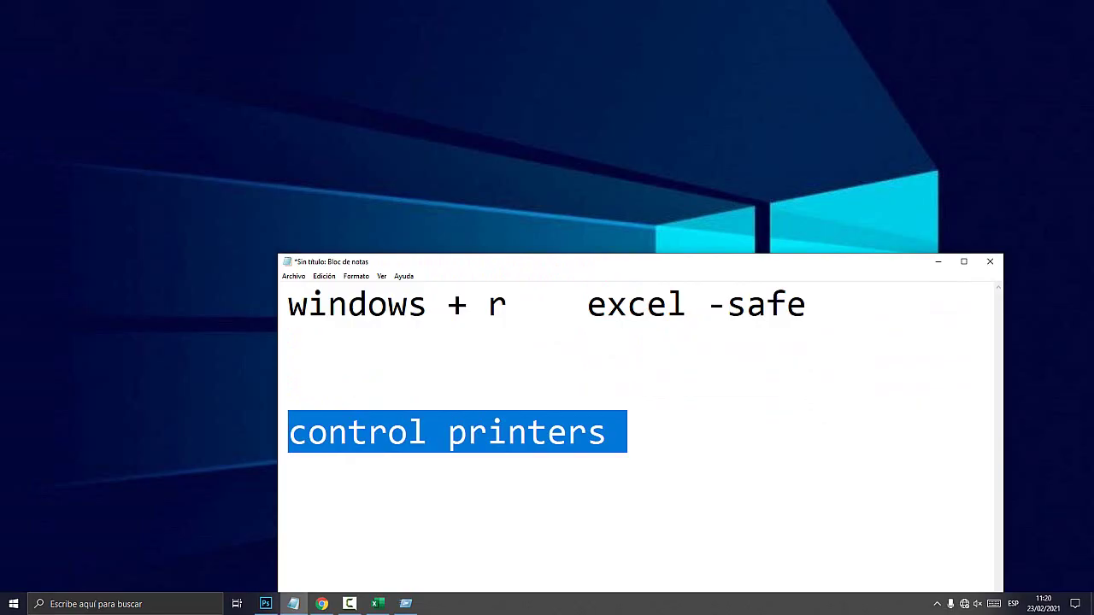
key(super+r)
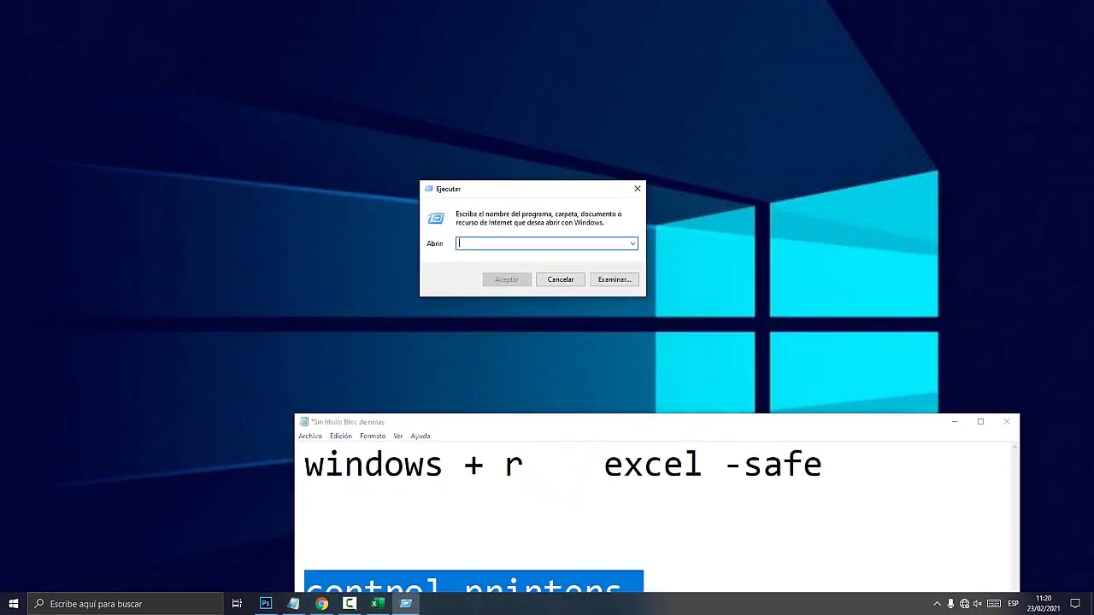
- Run 'control printers' to open Devices and Printers maximized, then return to the Notepad notes
key(ctrl+v)
key(Return)
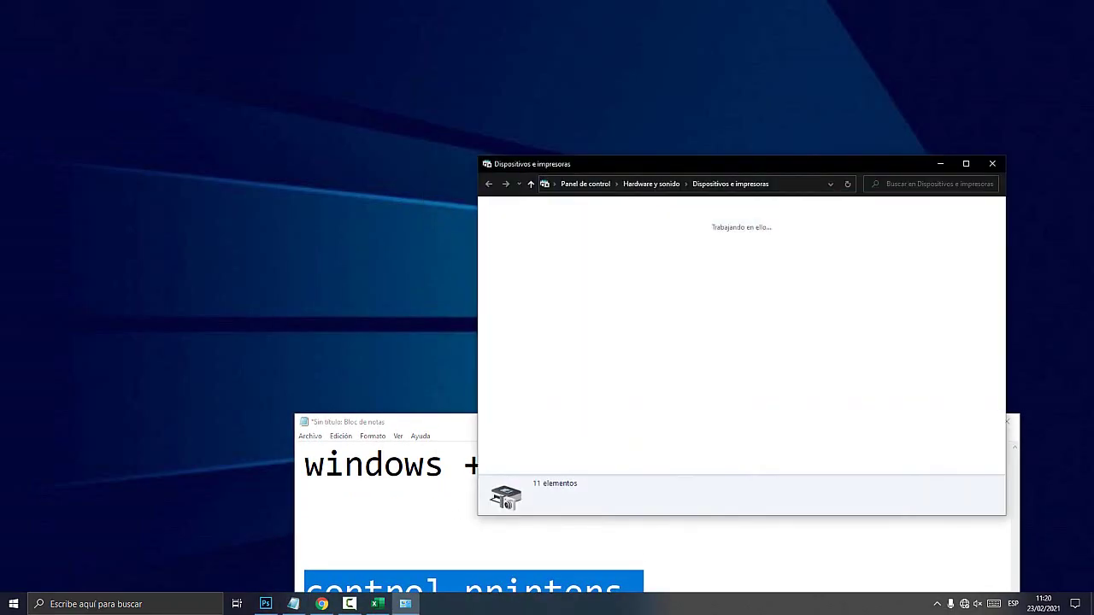
click(966, 163)
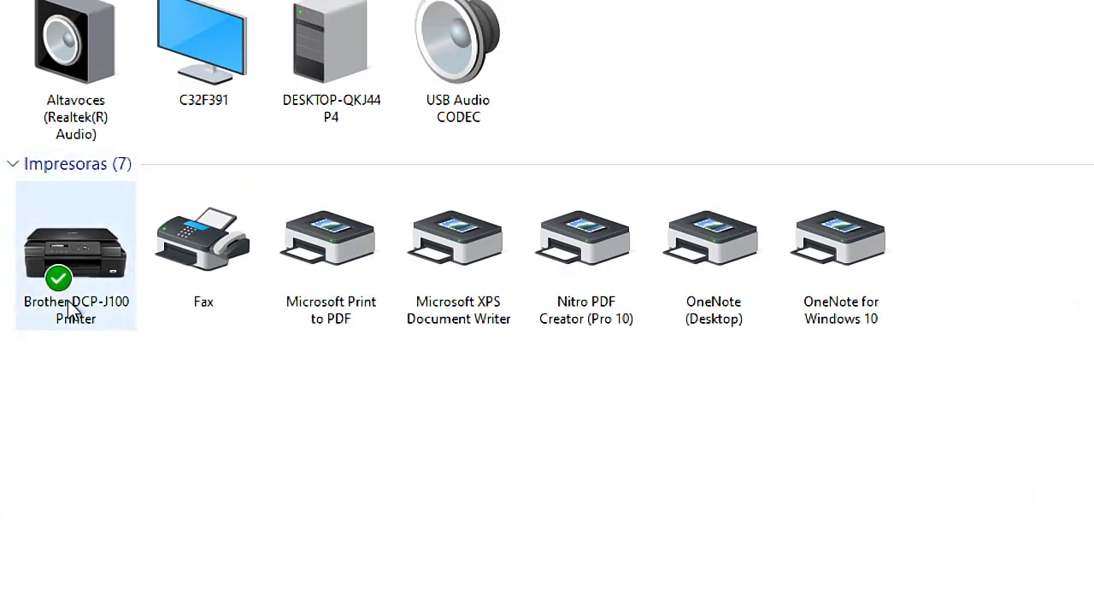
mouse_move(81, 315)
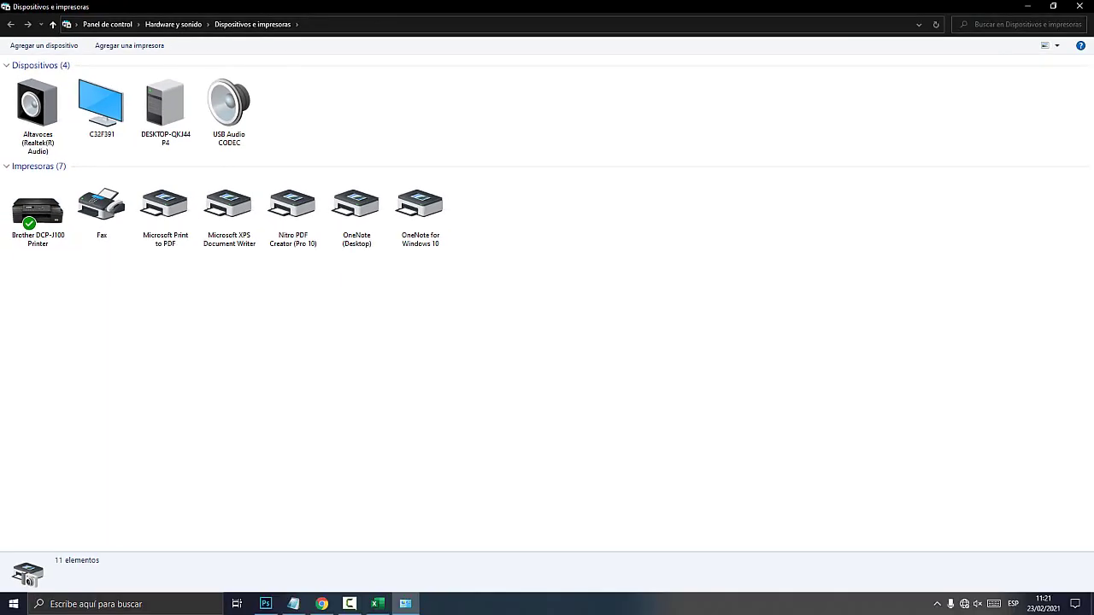
click(294, 604)
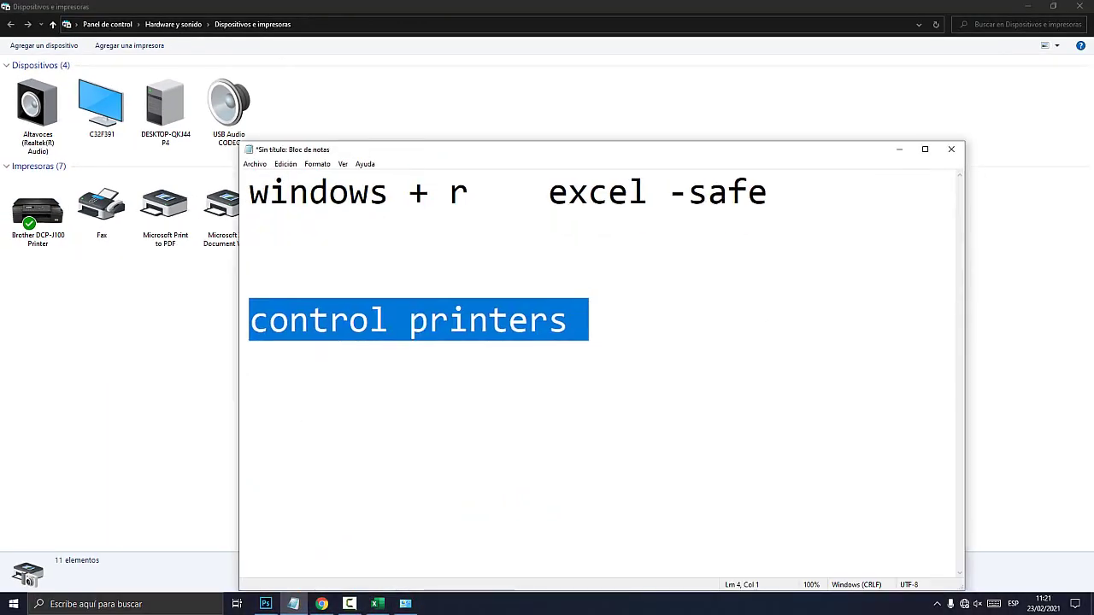
- Reposition the notes and add a 'Brother DCP - 100 Printers' line below control printers
click(588, 320)
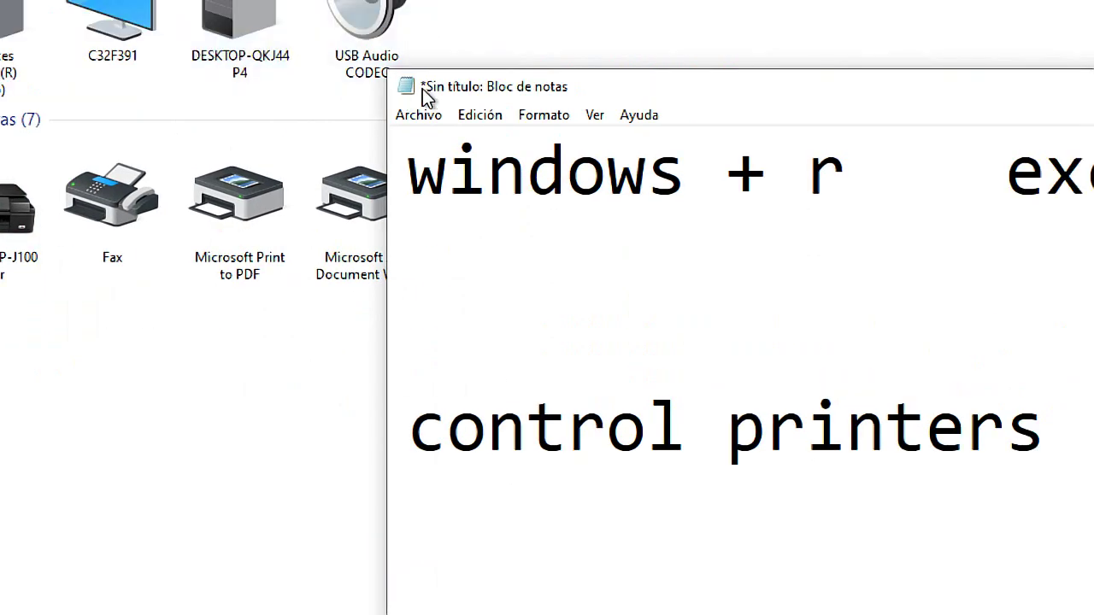
drag(581, 79, 270, 83)
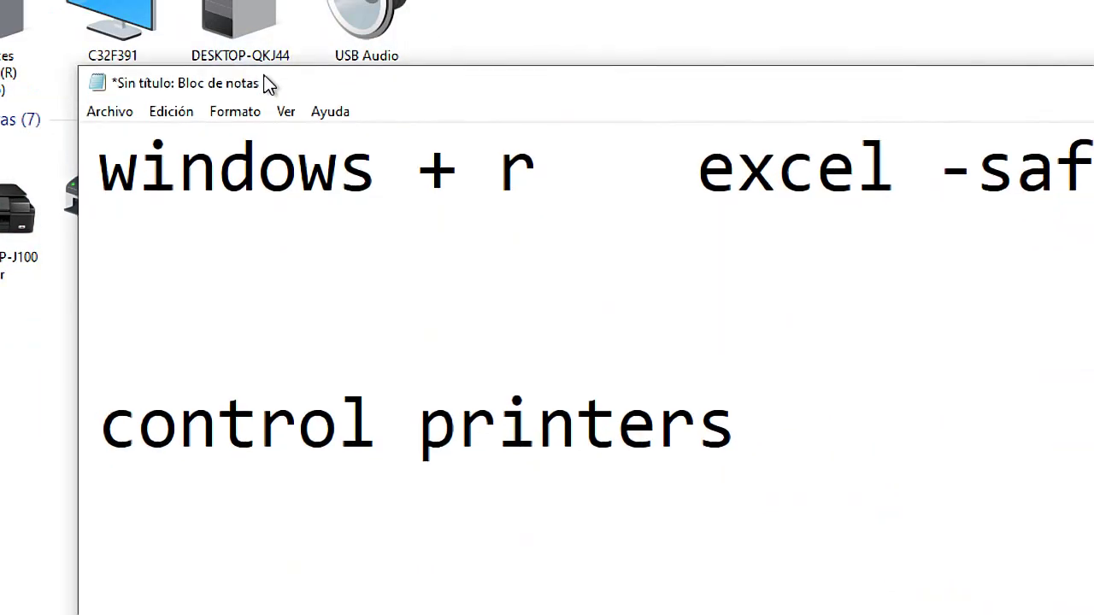
mouse_move(350, 73)
mouse_down()
mouse_move(352, 147)
mouse_move(419, 94)
mouse_up()
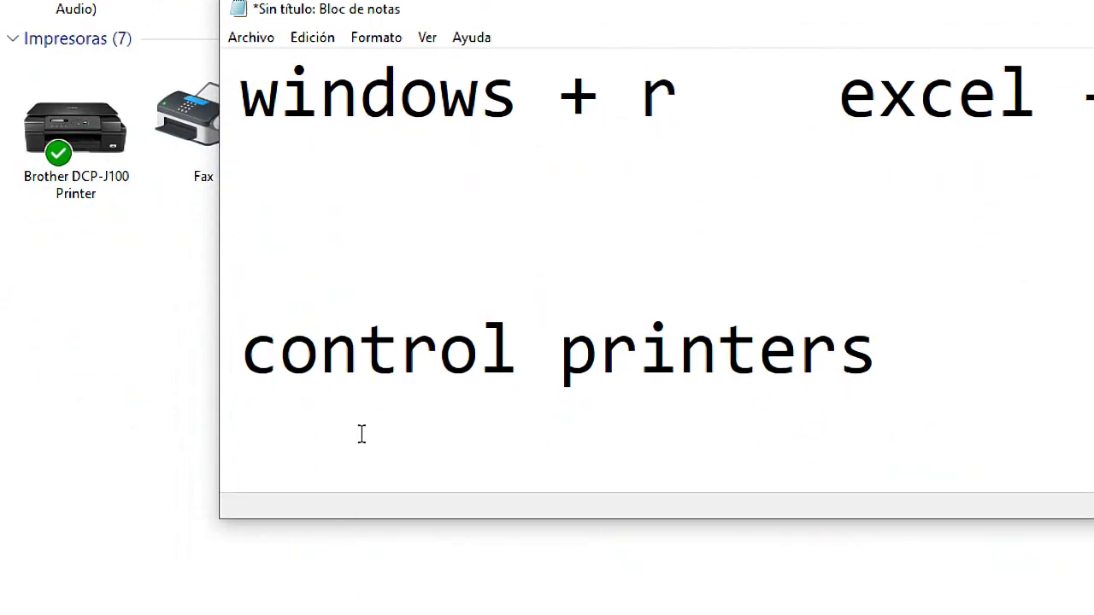
key(Return)
key(Return)
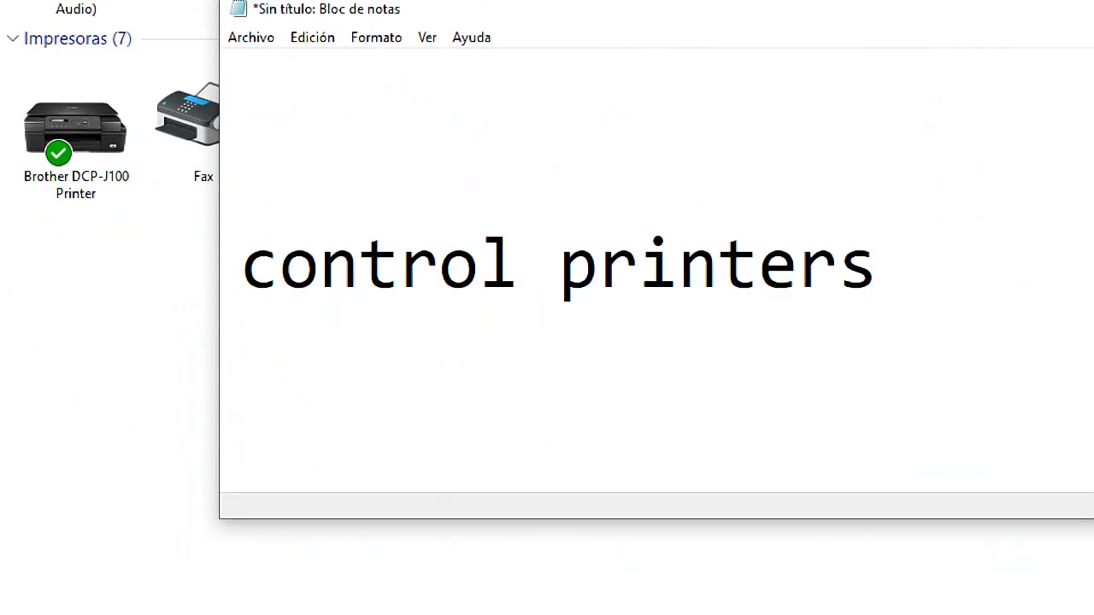
text(B)
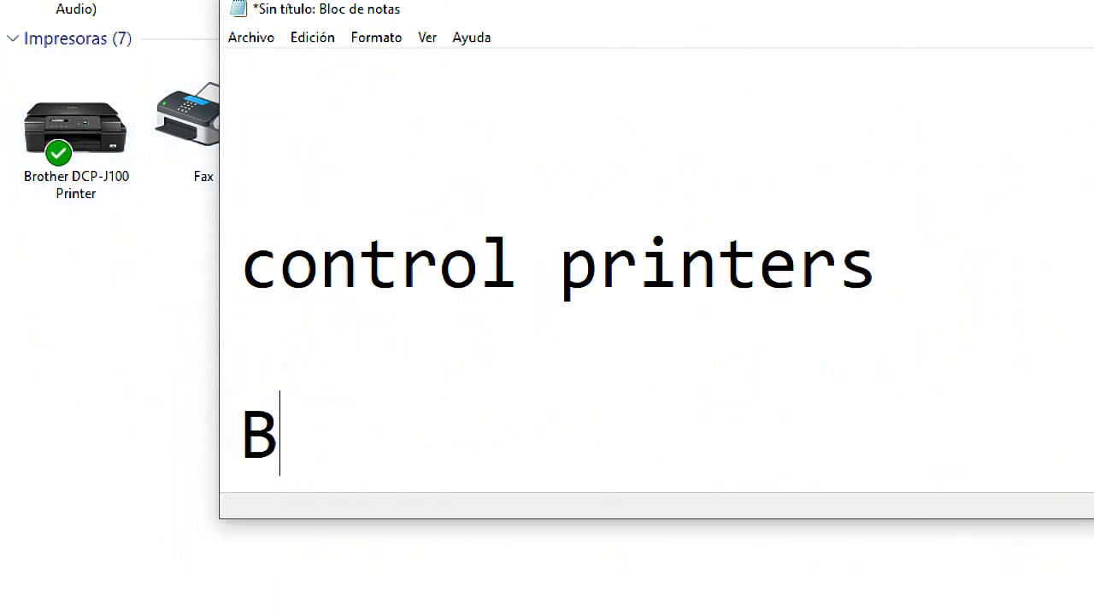
text(rother DCP )
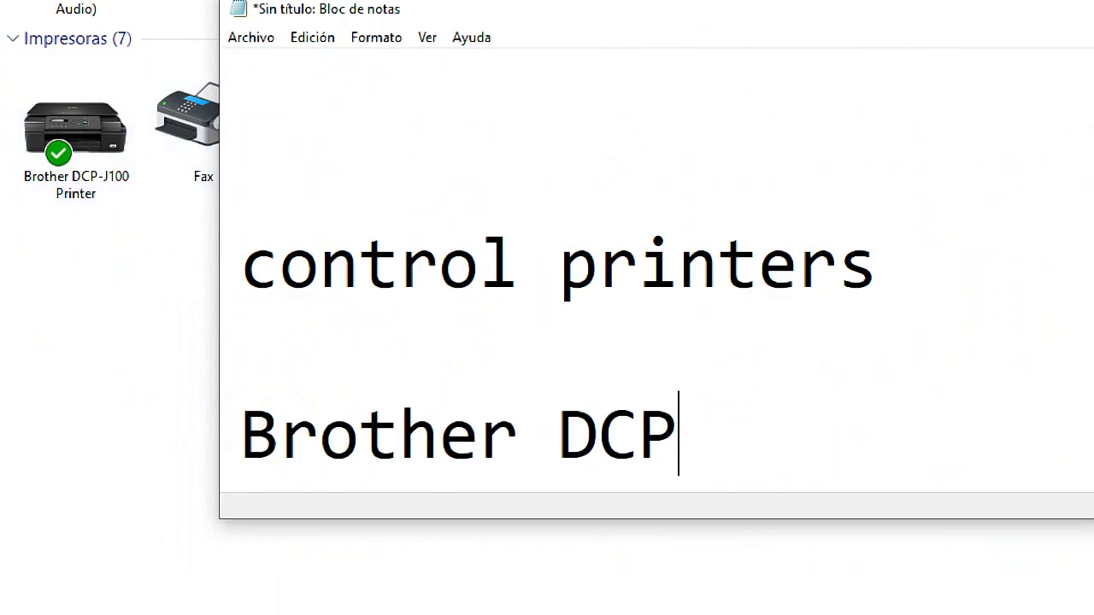
text(- 100 )
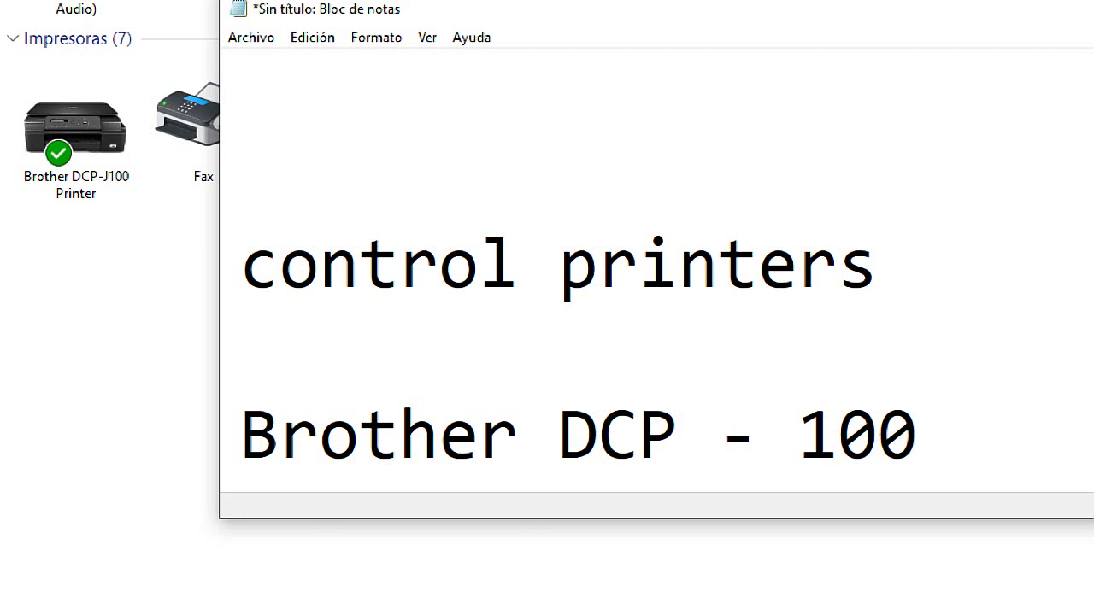
text(Printers)
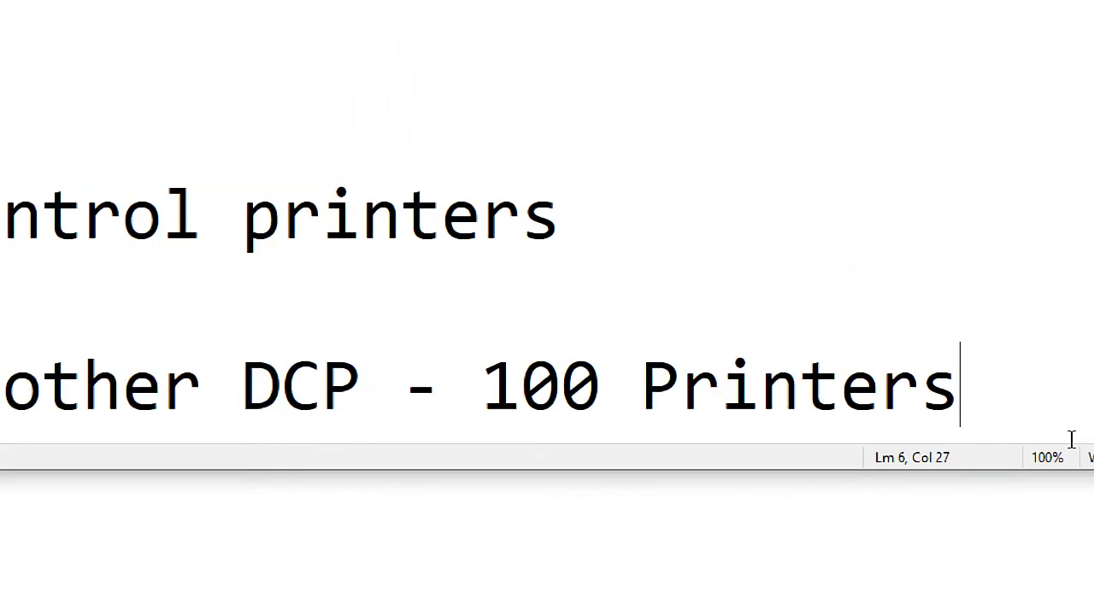
- Add the address 192.168.1.2 on the next line and select it
key(Return)
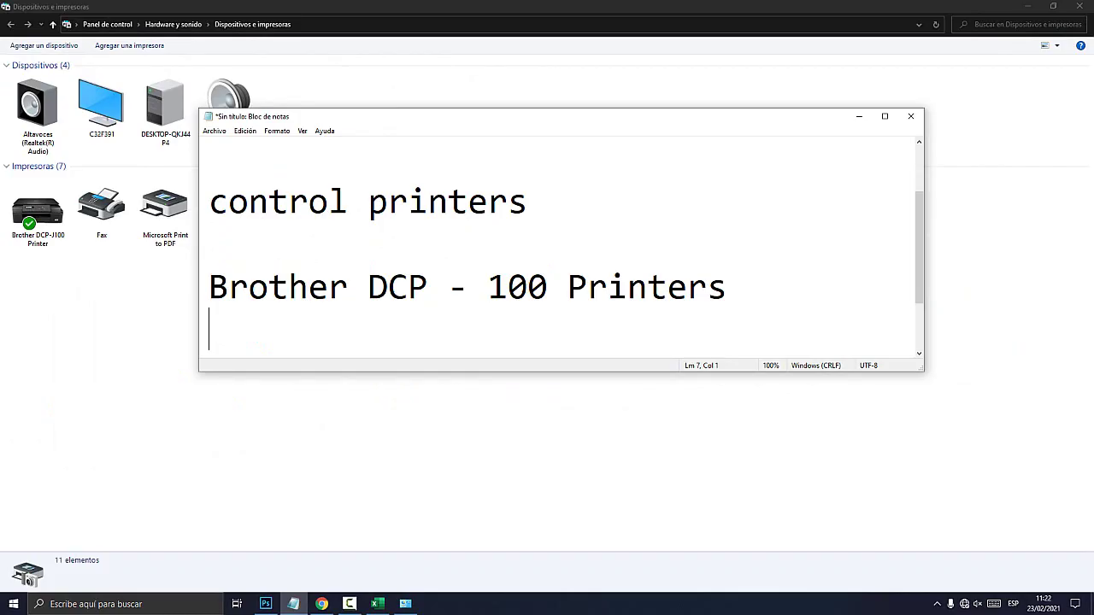
text(192.1)
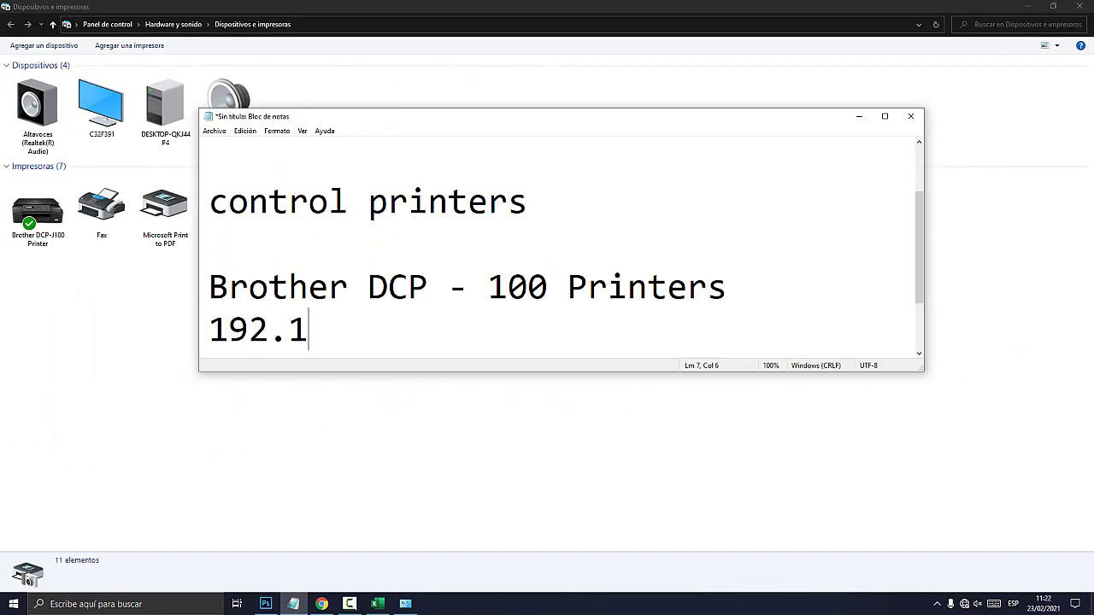
text(68.1.1)
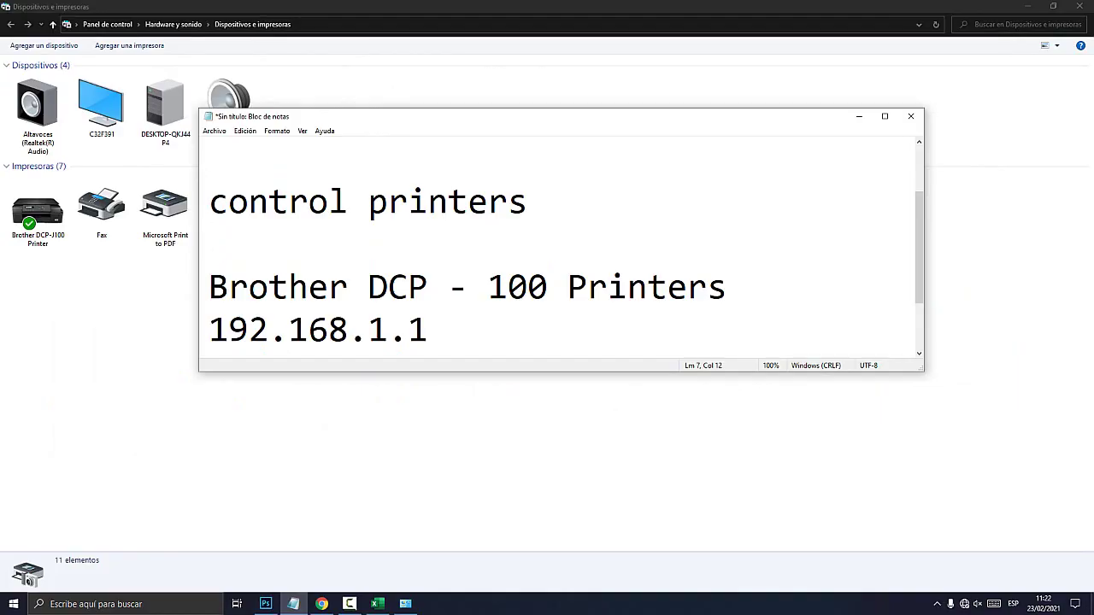
key(BackSpace)
text(2)
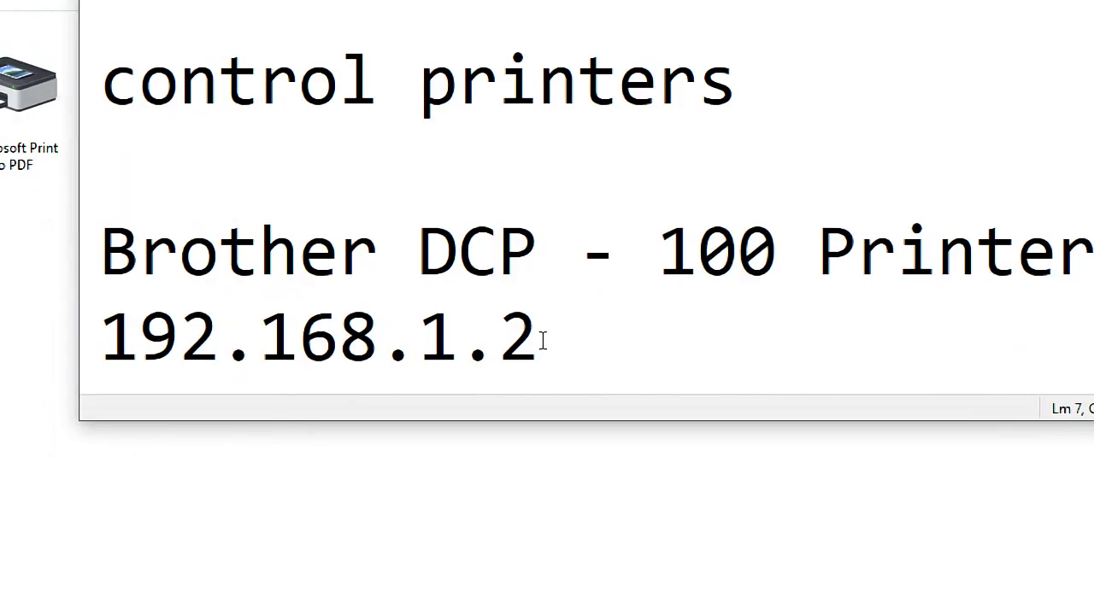
drag(429, 329, 209, 327)
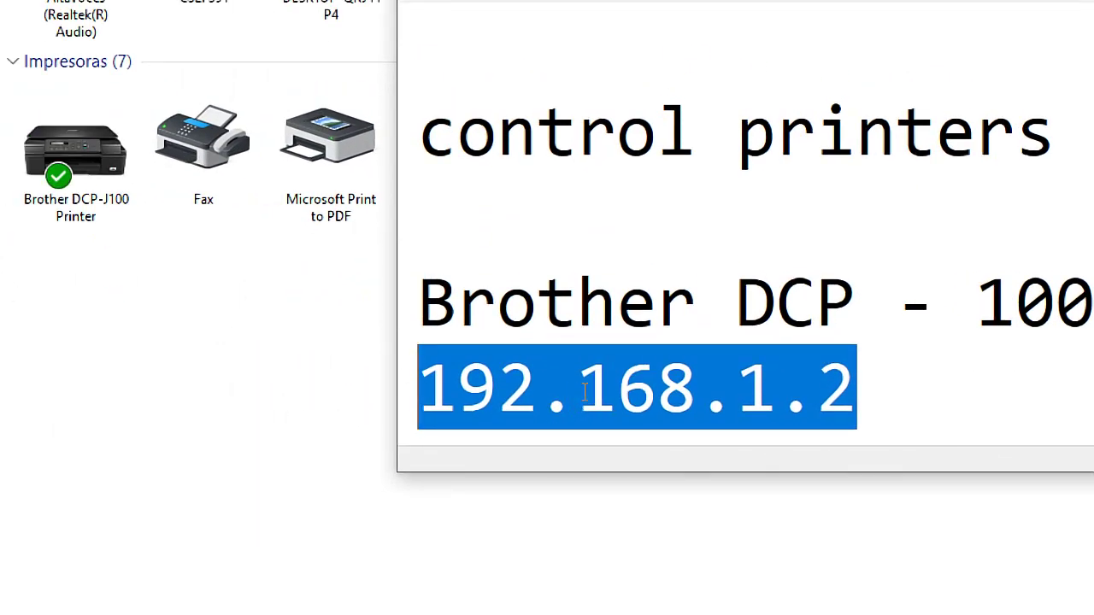
- Set Microsoft Print to PDF as the default printer in place of the Brother DCP-J100
click(64, 208)
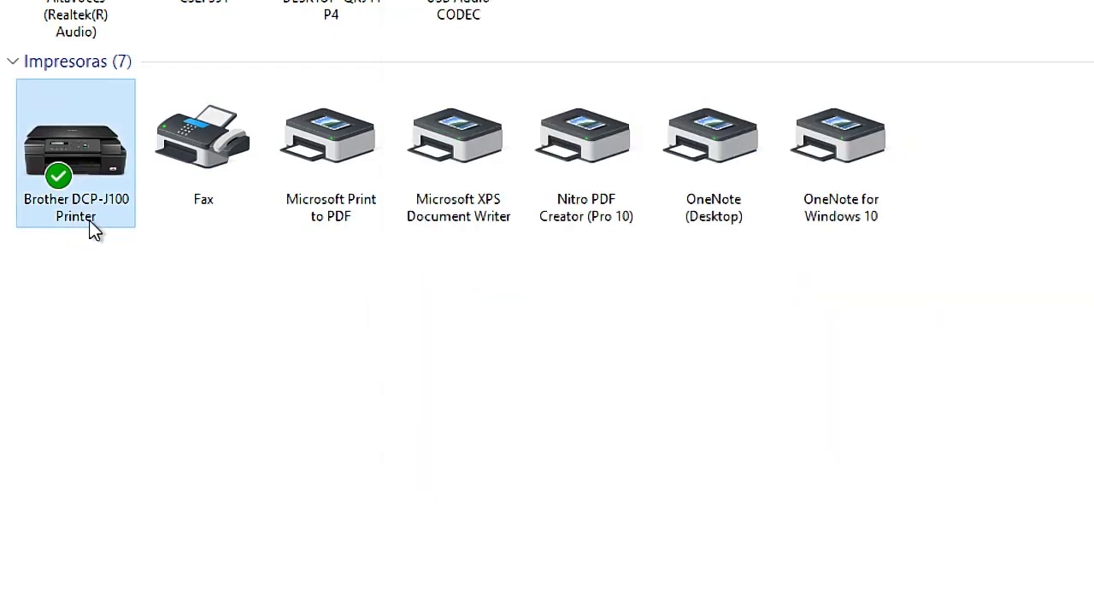
mouse_move(94, 229)
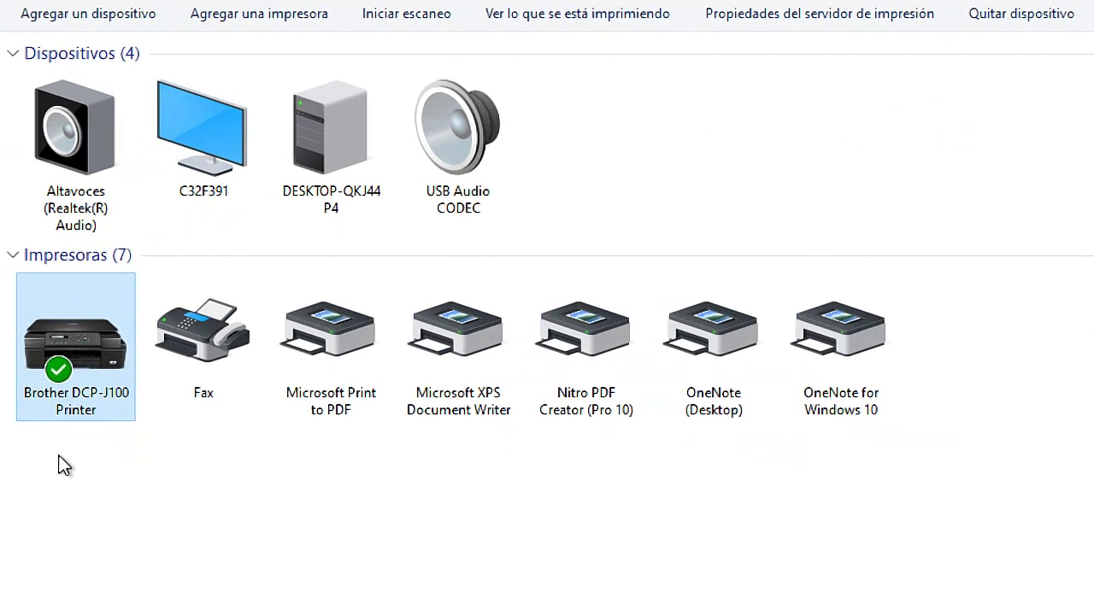
click(347, 357)
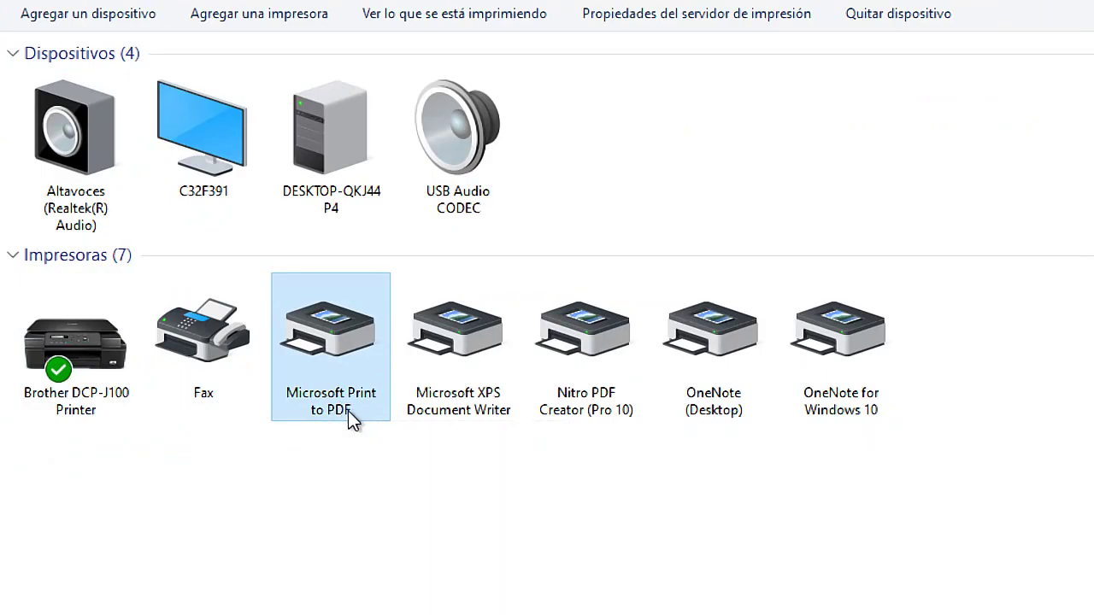
right_click(337, 325)
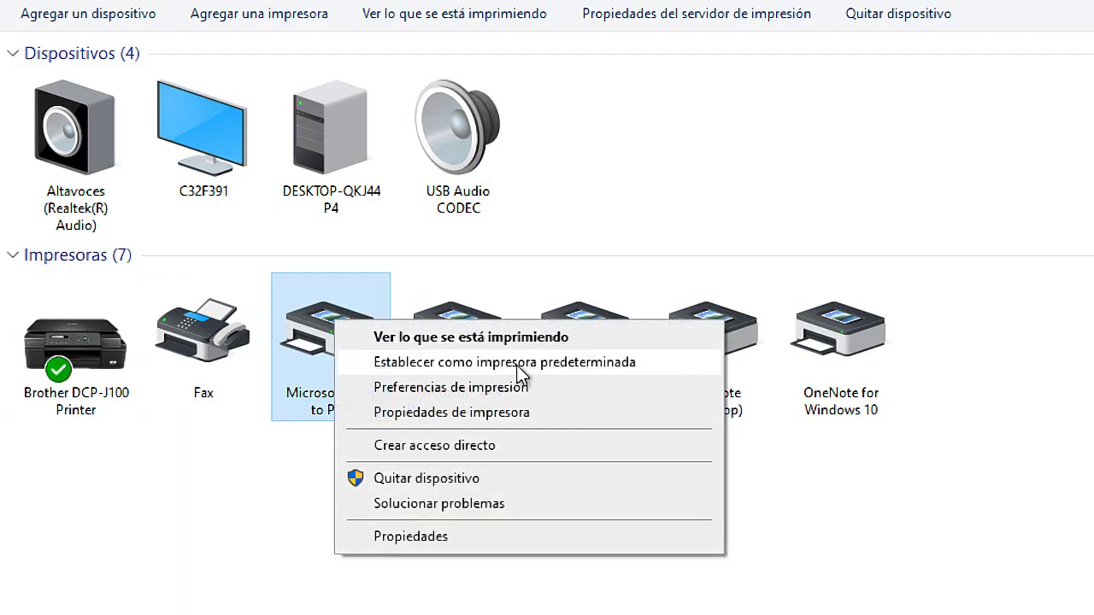
click(598, 368)
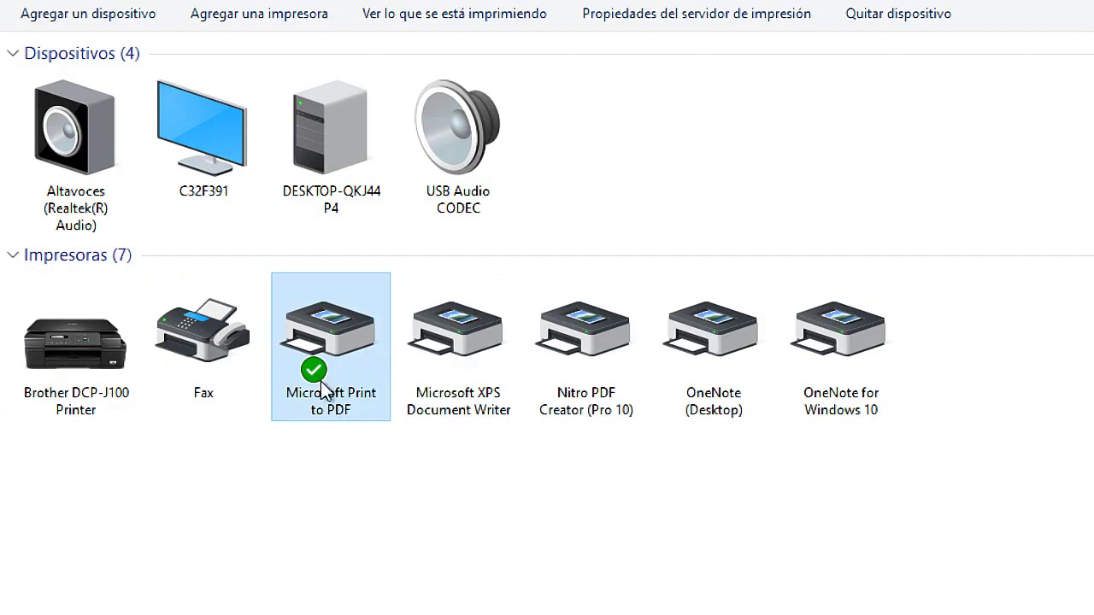
scroll(179, 547, down, 2)
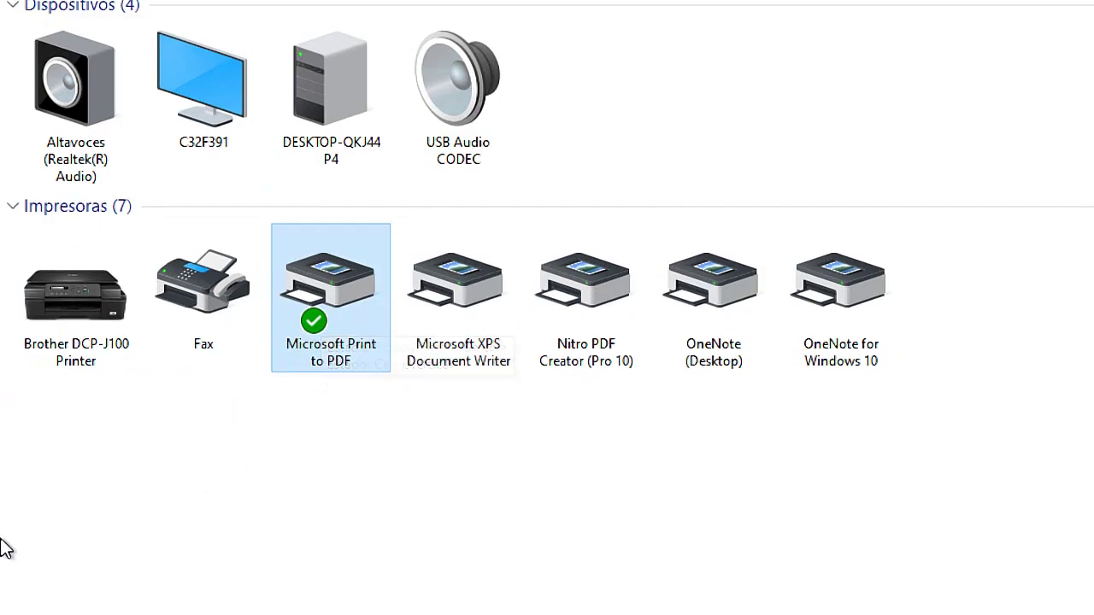
mouse_move(335, 361)
right_click(318, 270)
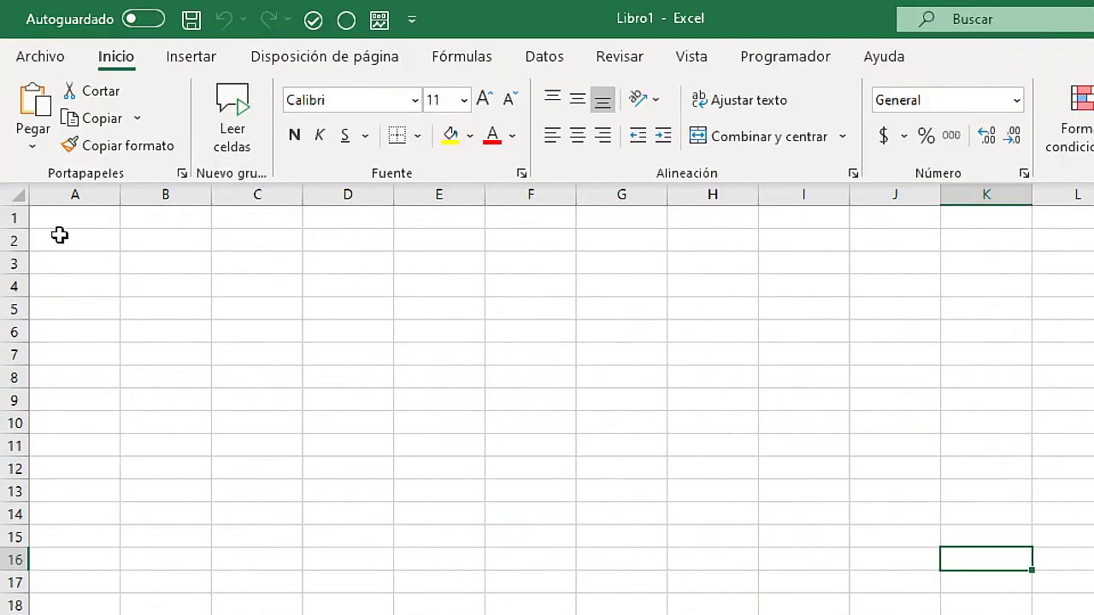
- Select cells A1 and A2 and column A on the Hoja1 sheet
click(31, 117)
click(71, 212)
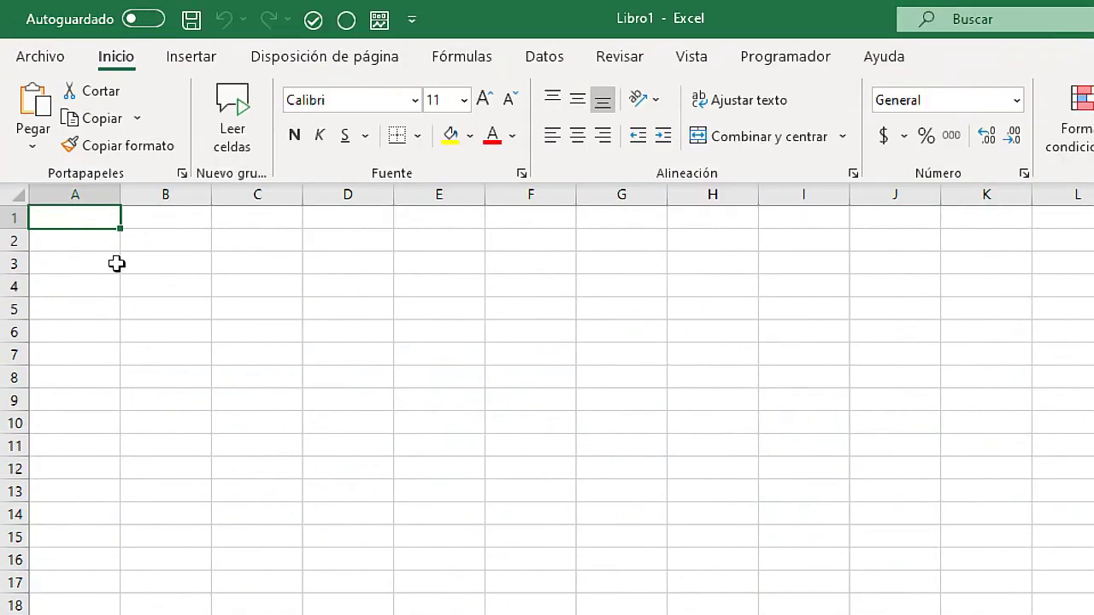
click(80, 195)
click(77, 215)
key(Return)
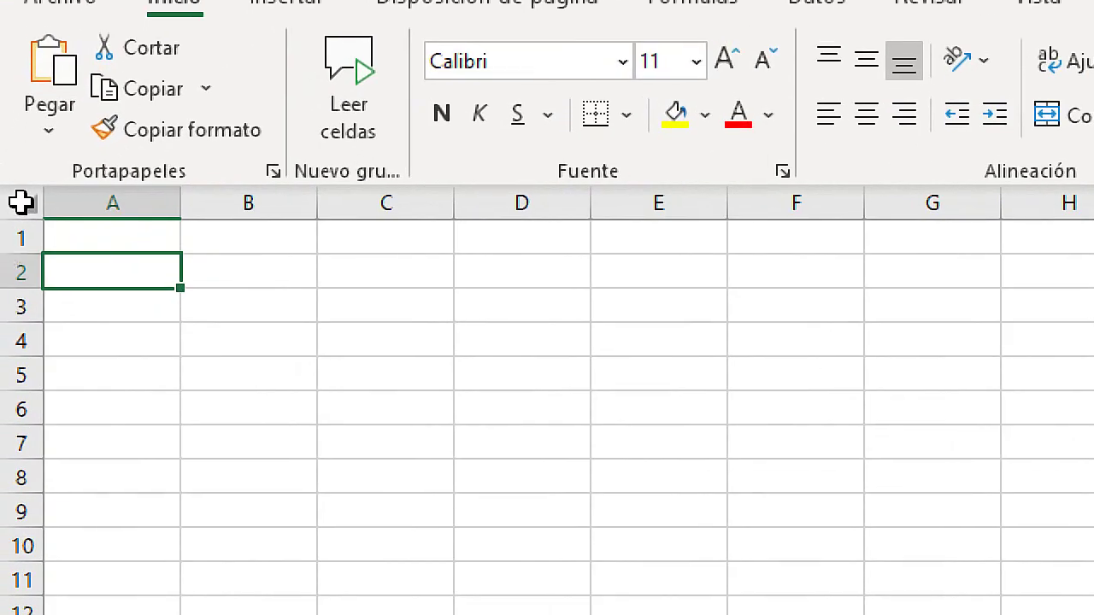
- Select the entire sheet and fill it with white so the gridlines vanish
click(20, 202)
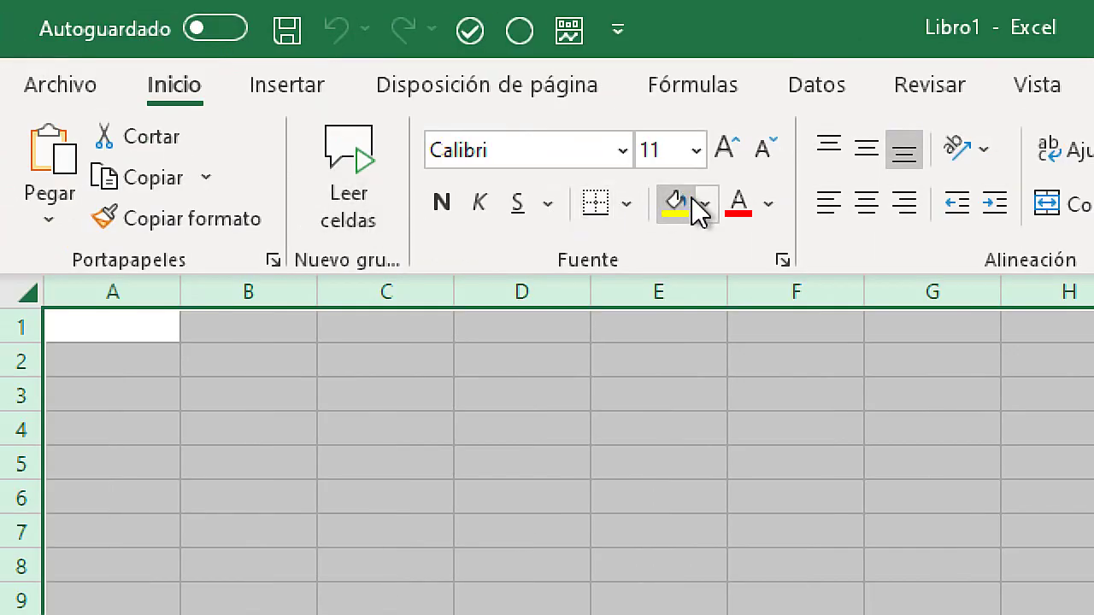
click(703, 205)
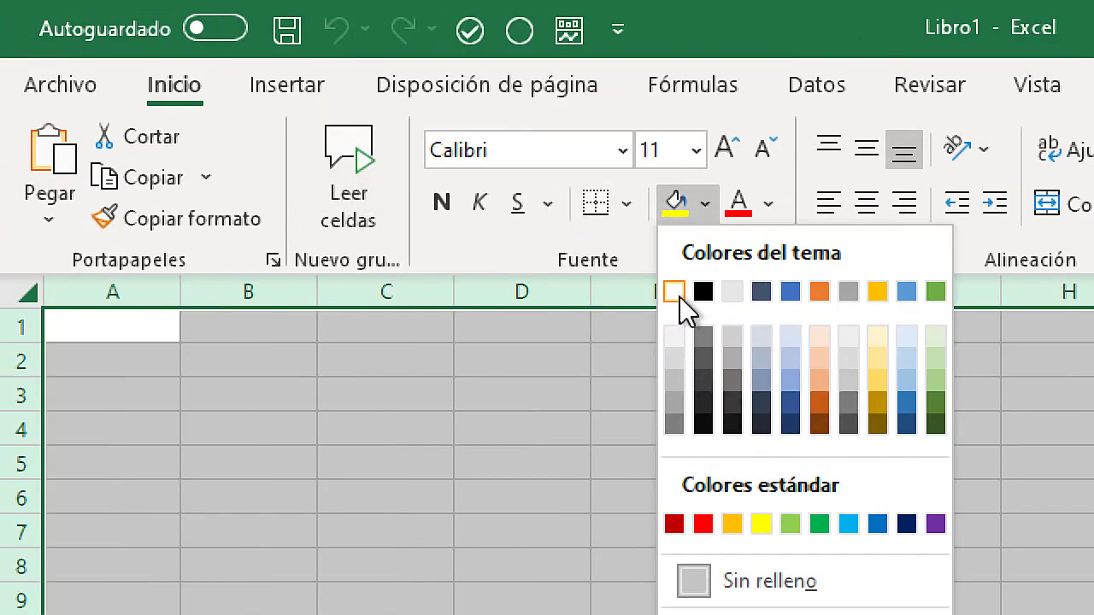
click(674, 336)
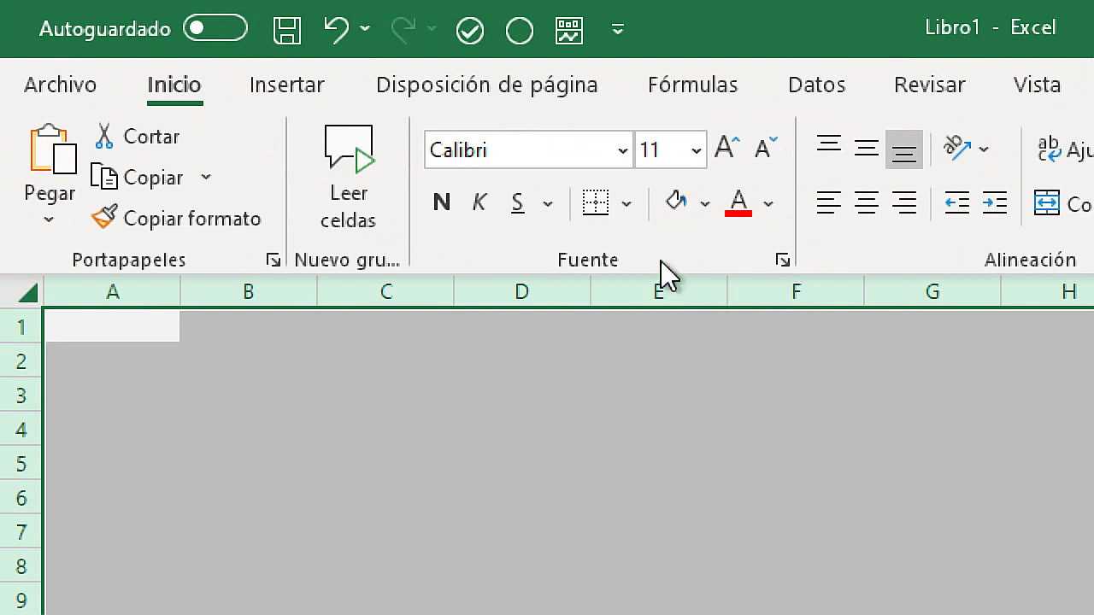
click(704, 205)
click(675, 286)
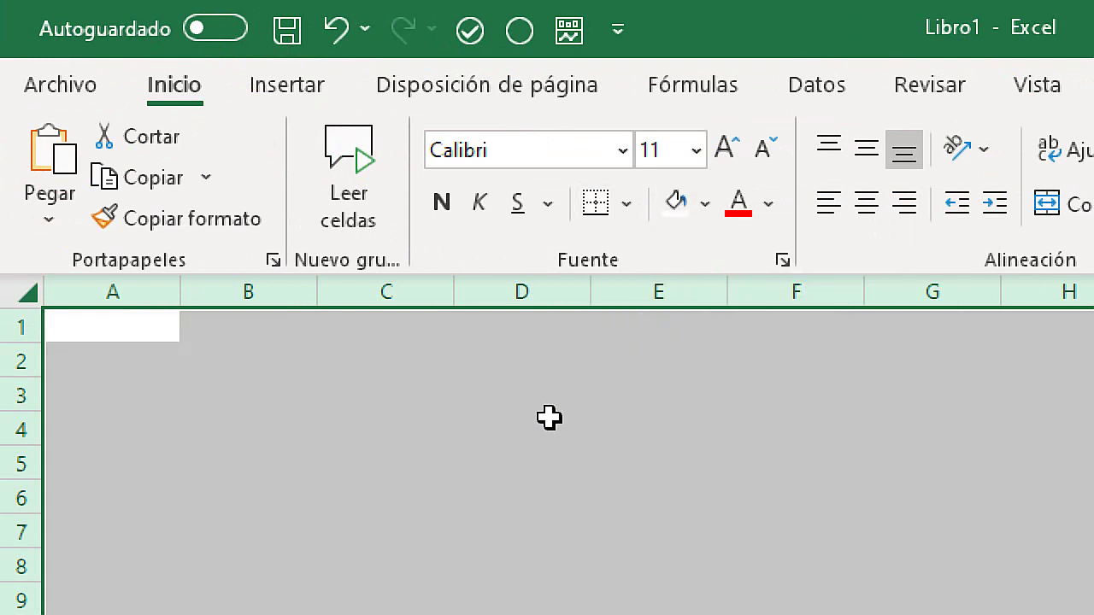
click(549, 418)
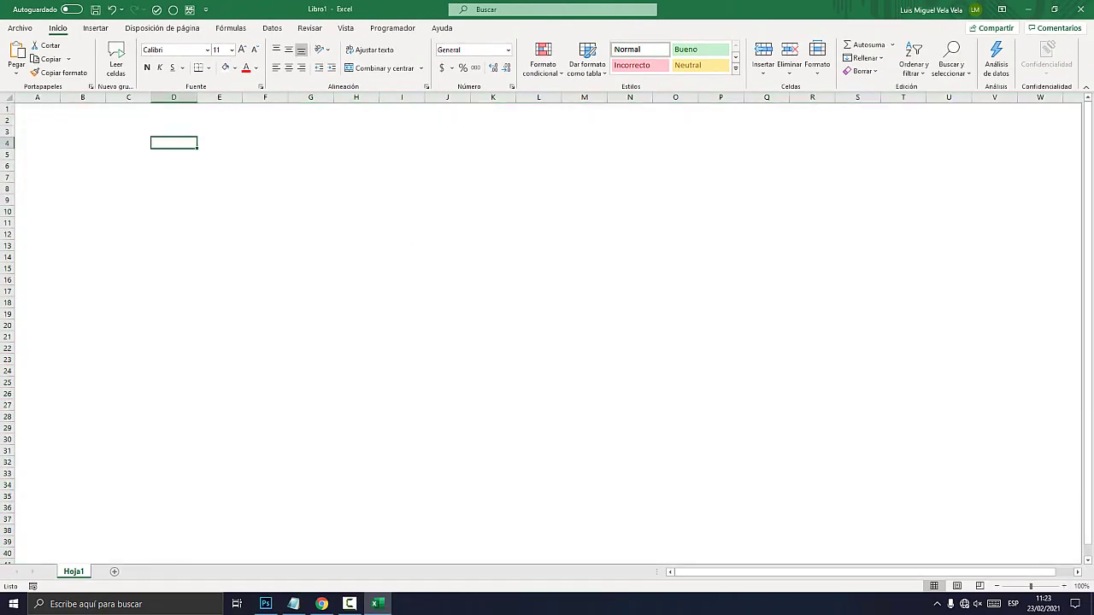
scroll(547, 334, down, 11)
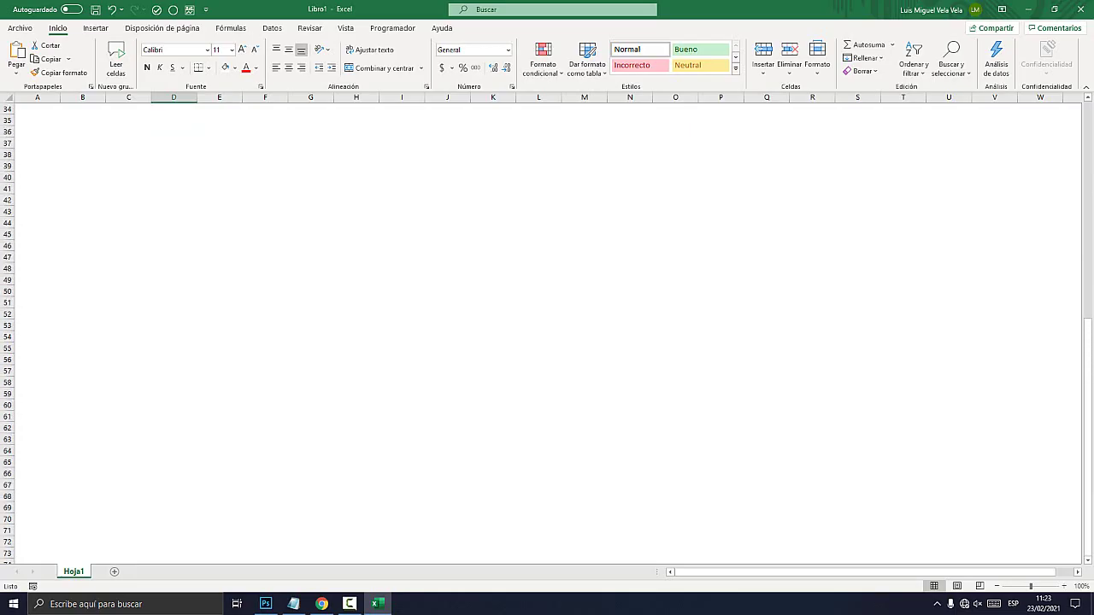
scroll(547, 333, up, 5)
scroll(547, 333, up, 6)
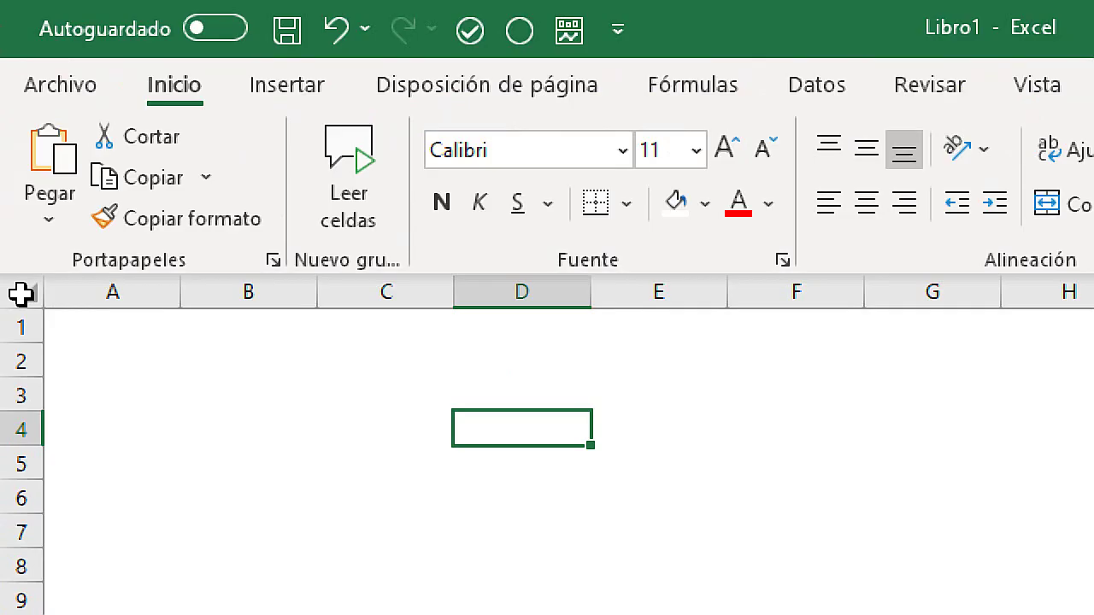
- Apply 'Sin relleno' to the entire sheet to bring back gridlines, then zoom to 150%
click(26, 293)
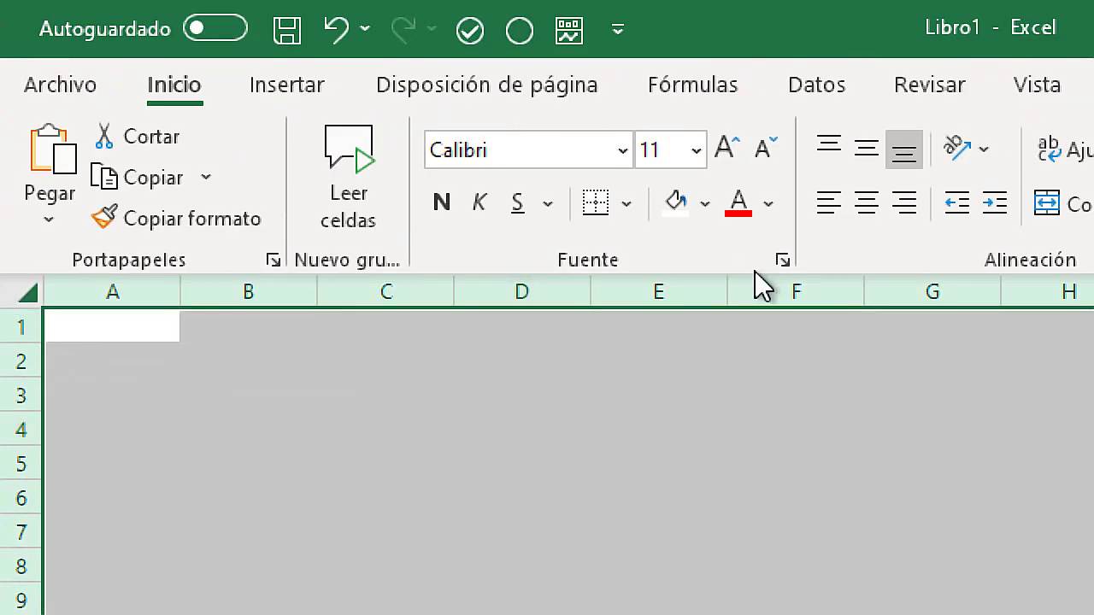
click(706, 212)
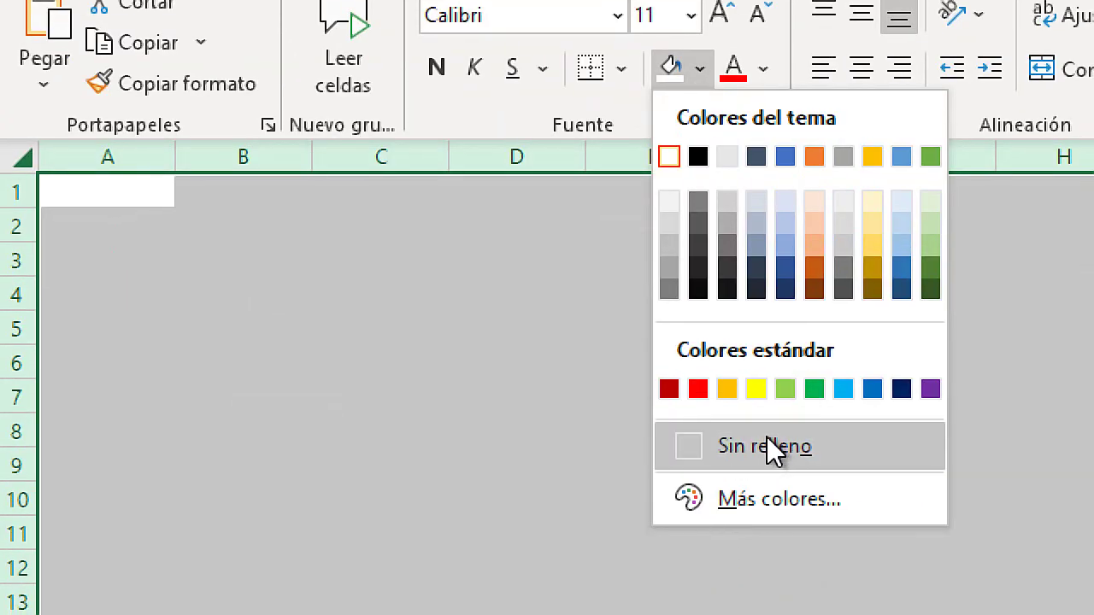
click(765, 446)
click(174, 165)
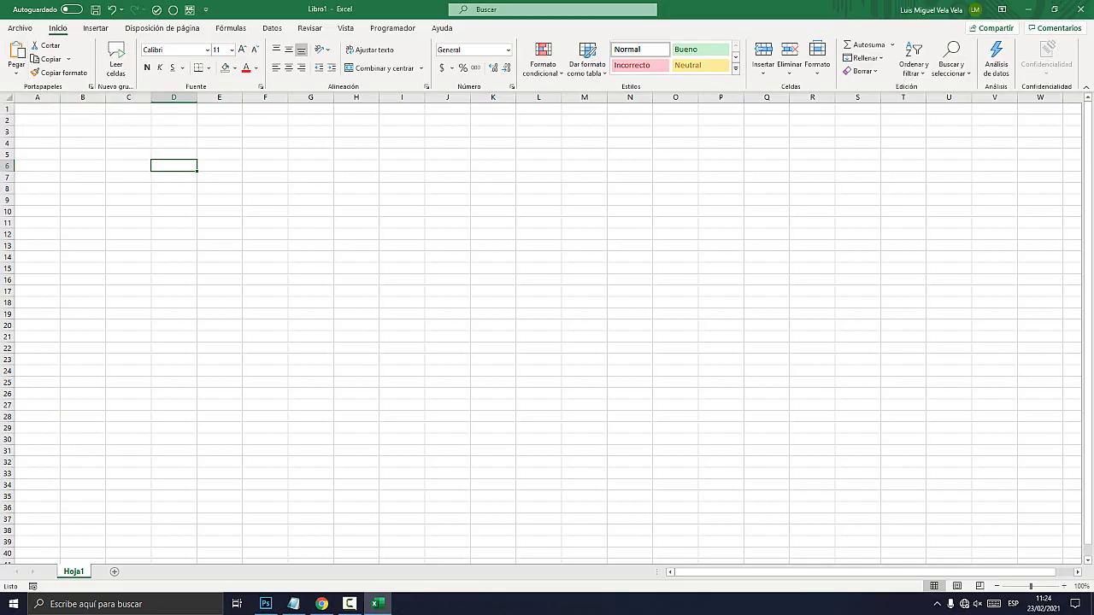
click(1064, 586)
click(1064, 586)
click(1064, 586)
click(1064, 587)
click(1064, 587)
click(1064, 587)
click(1064, 586)
click(1064, 586)
click(1064, 586)
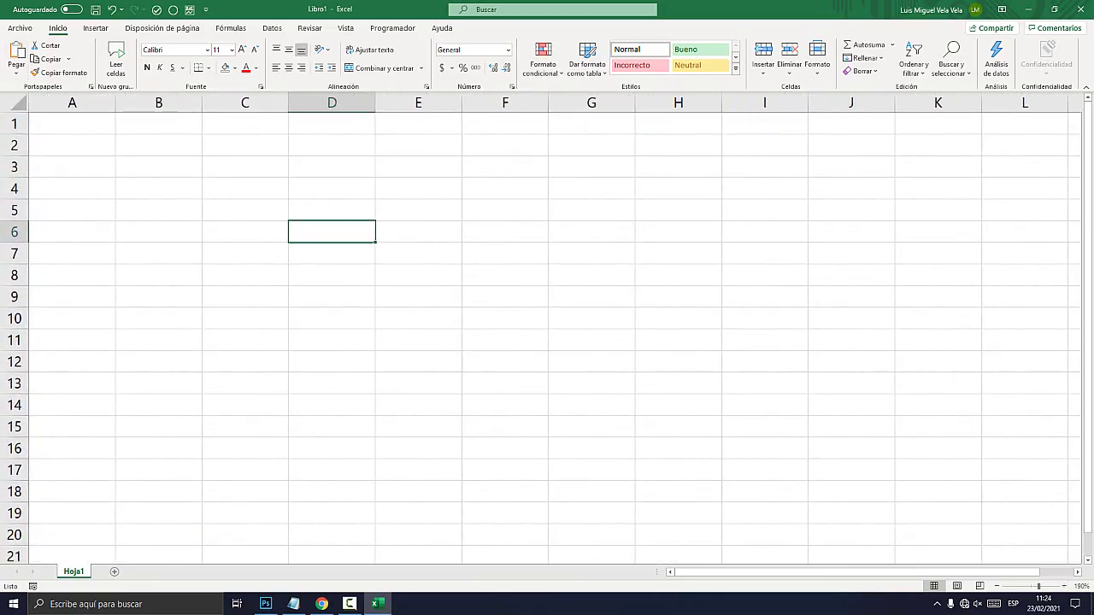
click(158, 145)
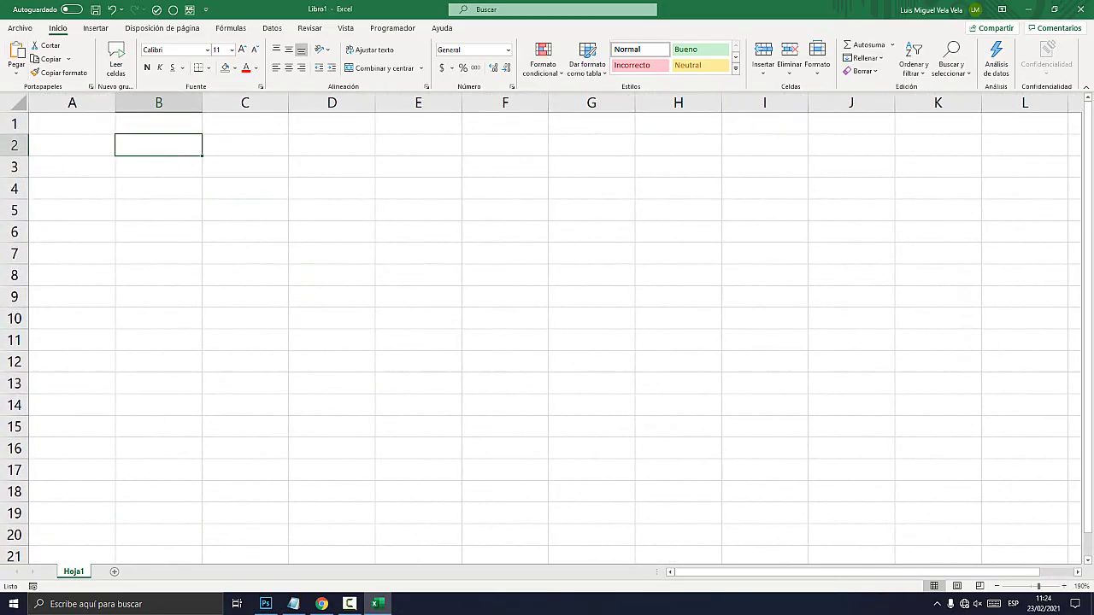